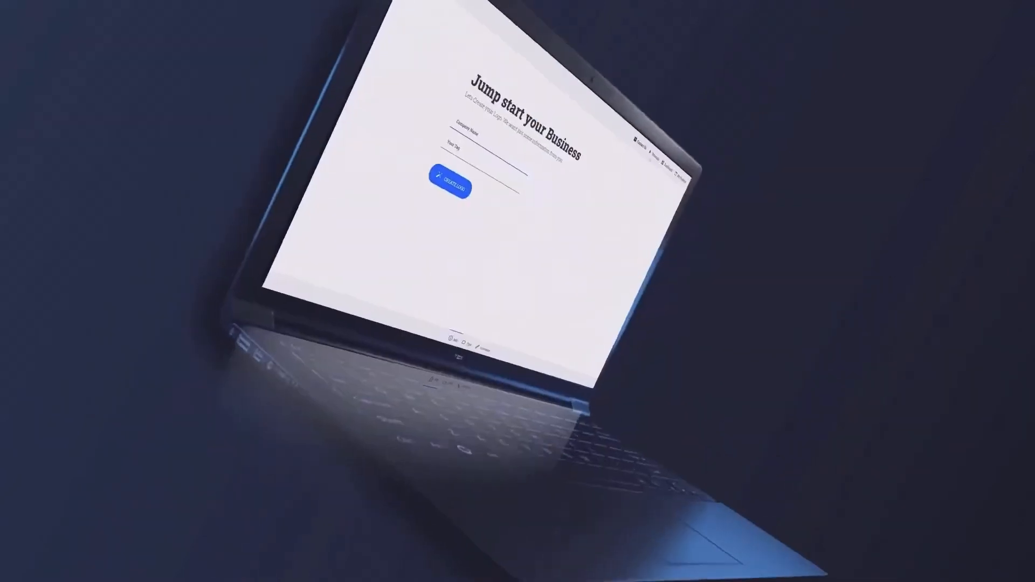
left_click(447, 188)
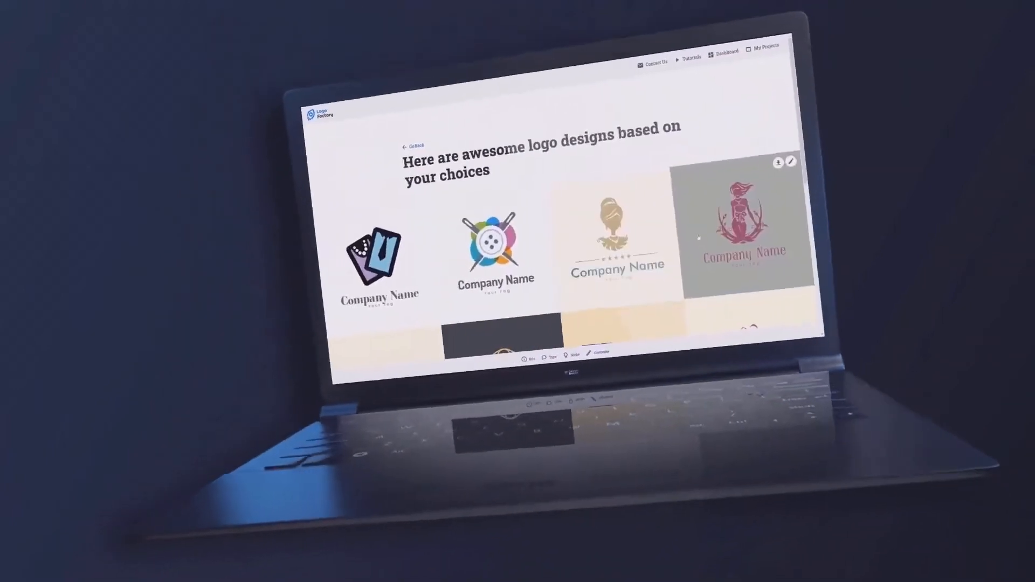
scroll(739, 243, "down", 5)
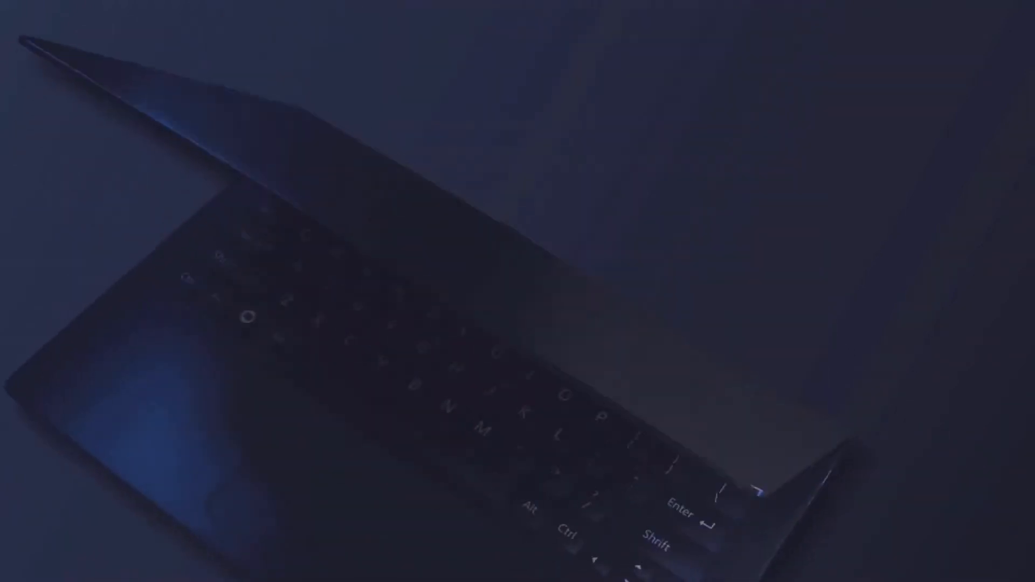
scroll(534, 122, "down", 4)
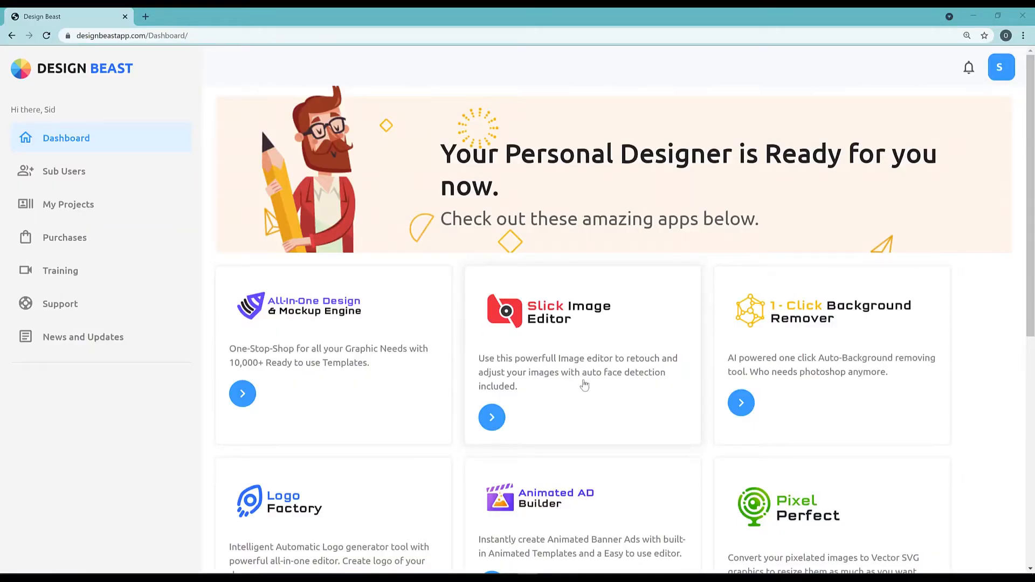
Open the All-In-One Design & Mockup Engine and look through its popular sizes, design categories and saved projects.
left_click(243, 394)
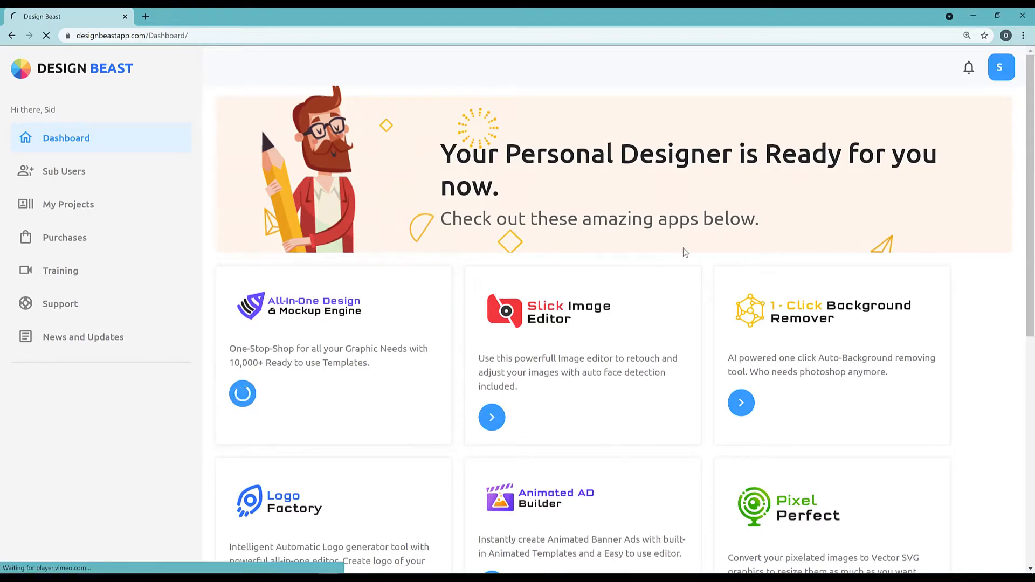
scroll(296, 376, "down", 5)
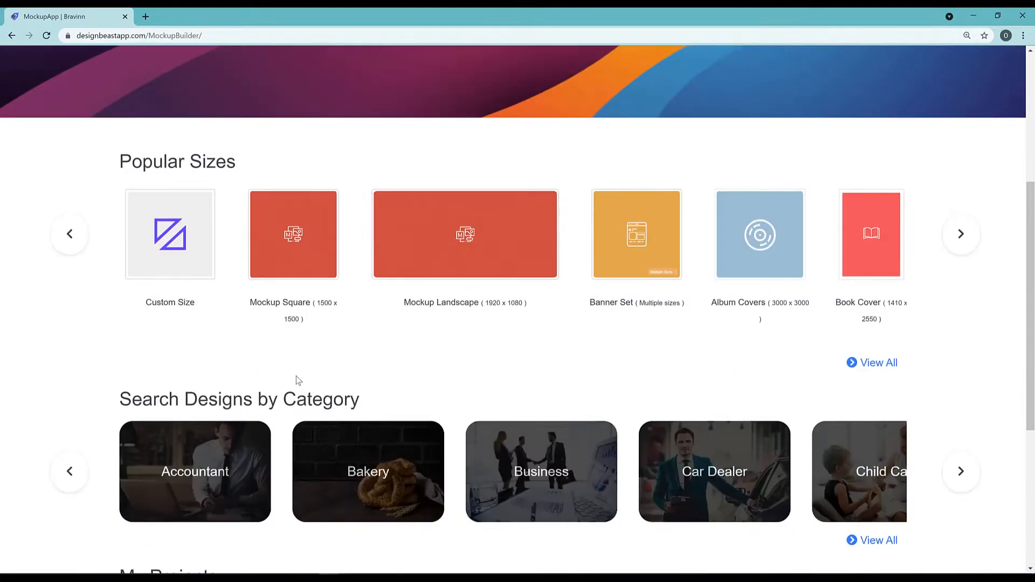
scroll(431, 296, "down", 5)
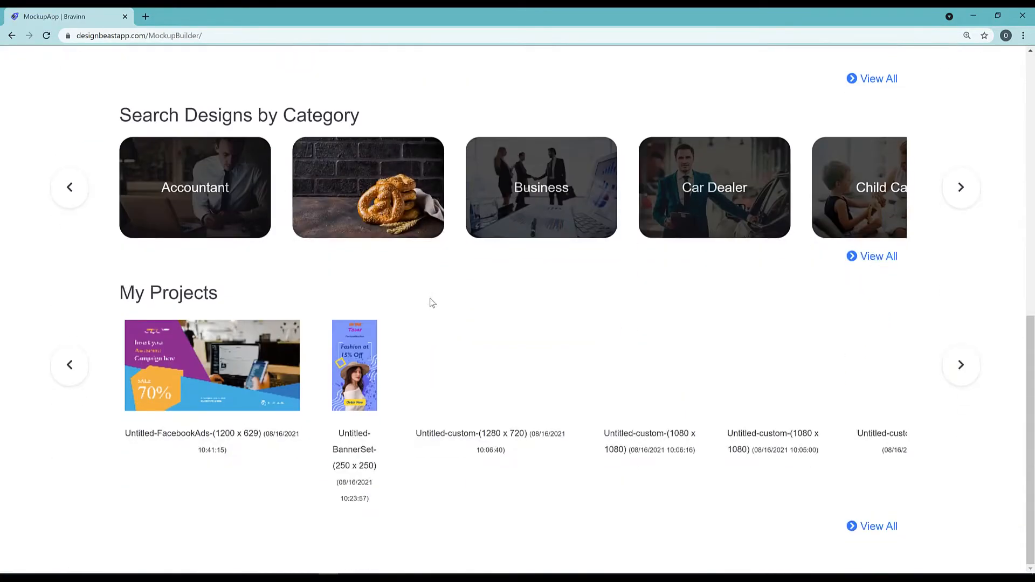
scroll(430, 298, "up", 3)
scroll(430, 302, "up", 7)
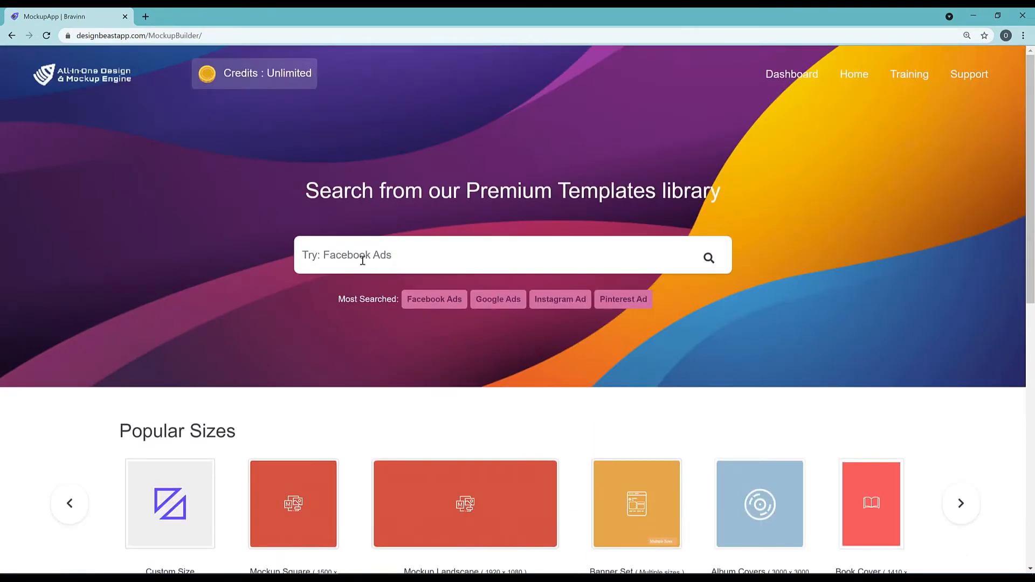
Search the premium template library for Facebook Ads and look through the templates.
scroll(426, 297, "down", 1)
left_click(446, 247)
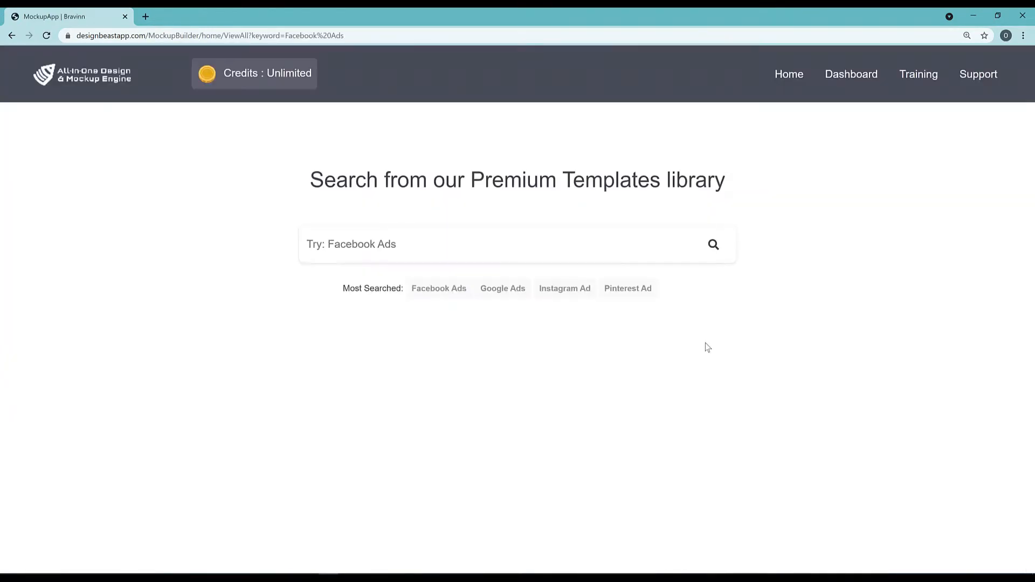
scroll(656, 350, "down", 13)
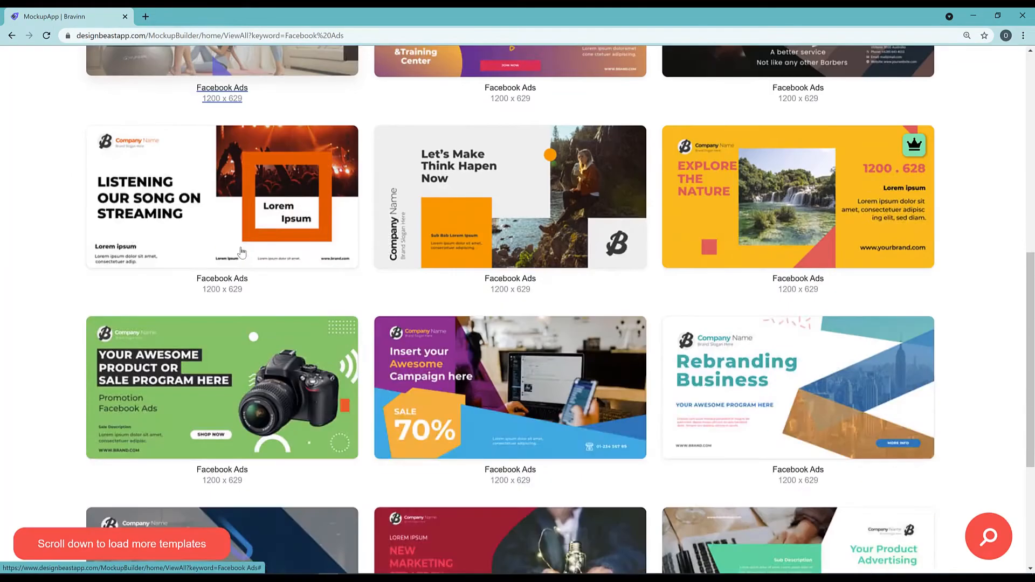
scroll(271, 286, "down", 10)
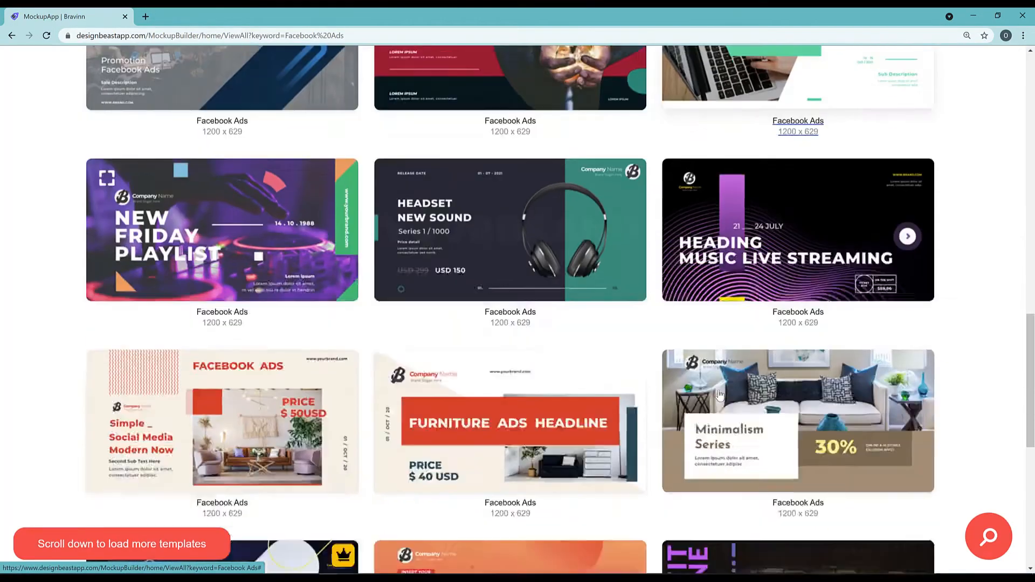
scroll(447, 388, "down", 13)
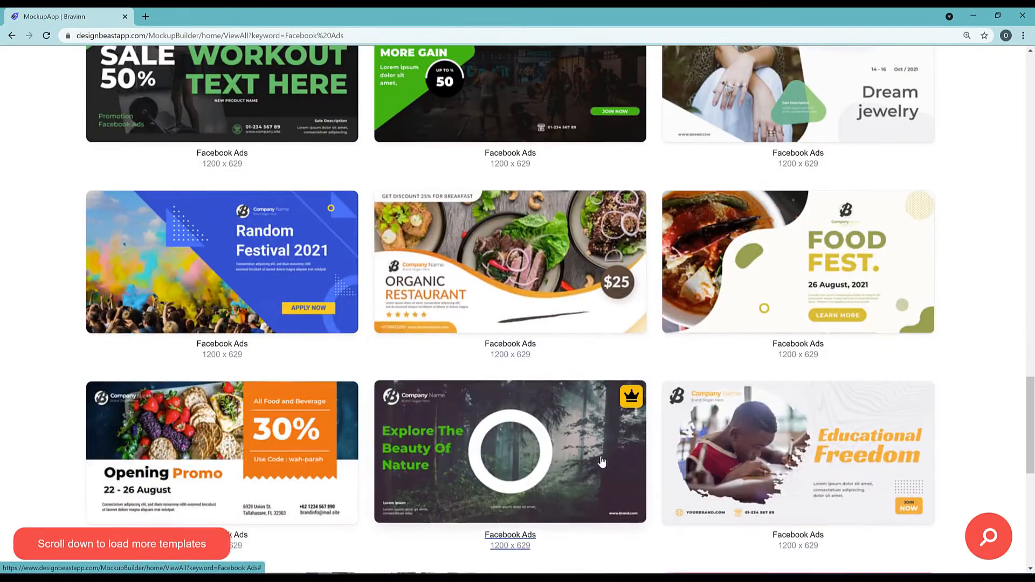
scroll(603, 459, "down", 10)
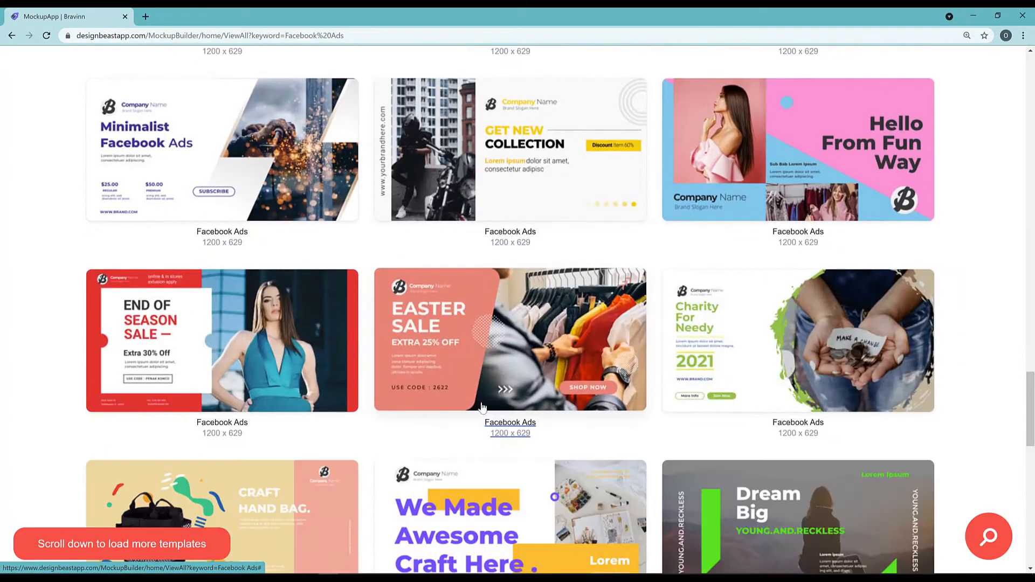
scroll(502, 399, "down", 5)
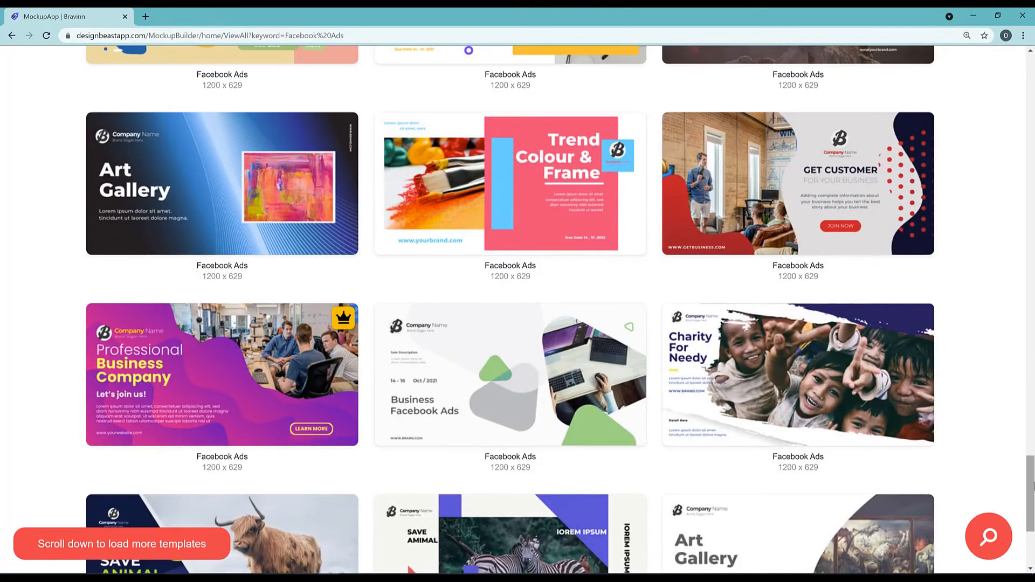
scroll(503, 399, "down", 10)
Open the salon-themed Minimalist Facebook Ads template in the editor without adding a logo.
left_click_drag(1031, 189, 1029, 83)
left_click(777, 464)
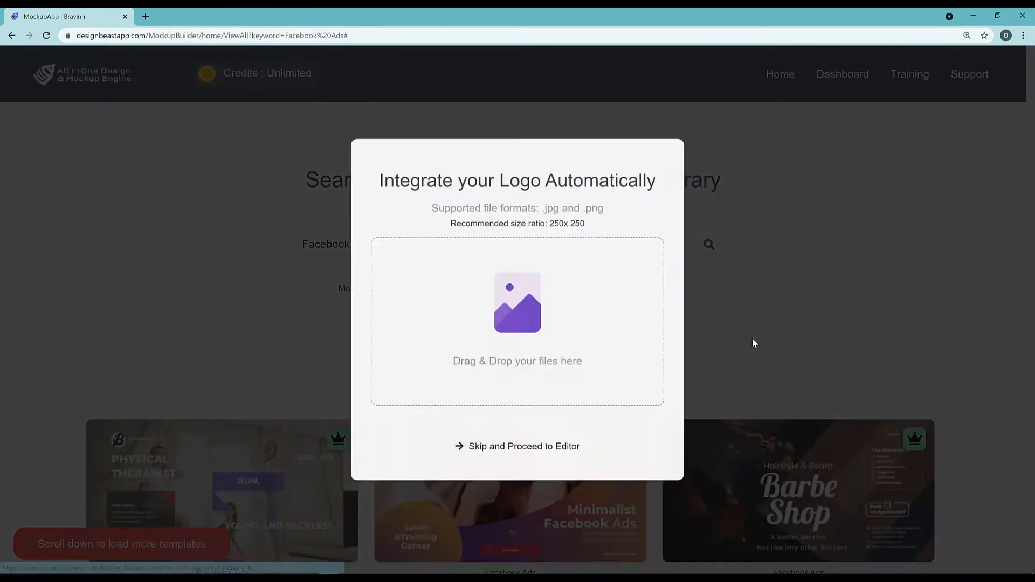
left_click(525, 448)
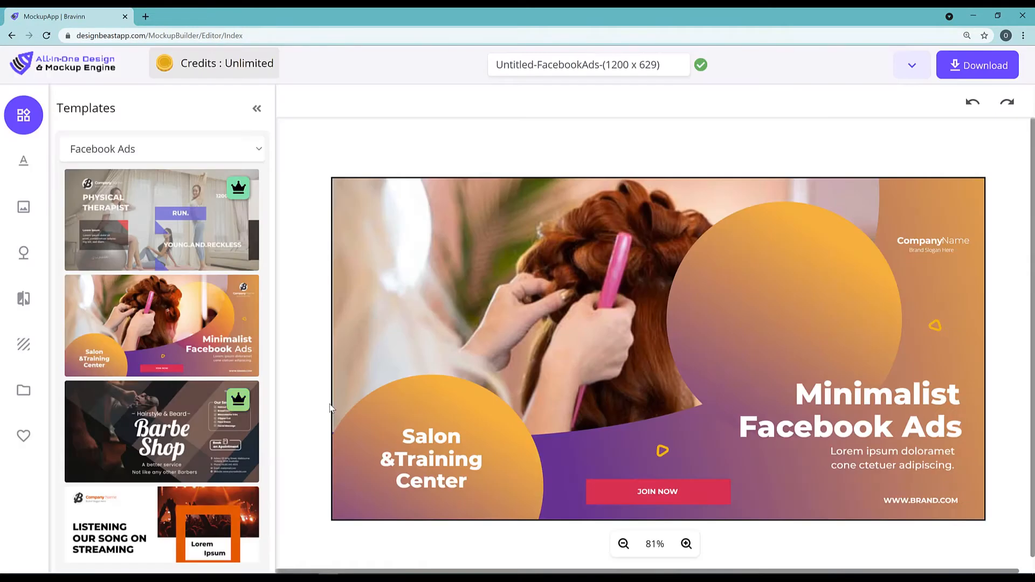
Examine the editor's text, image, object, My Objects and background libraries.
scroll(502, 274, "down", 1)
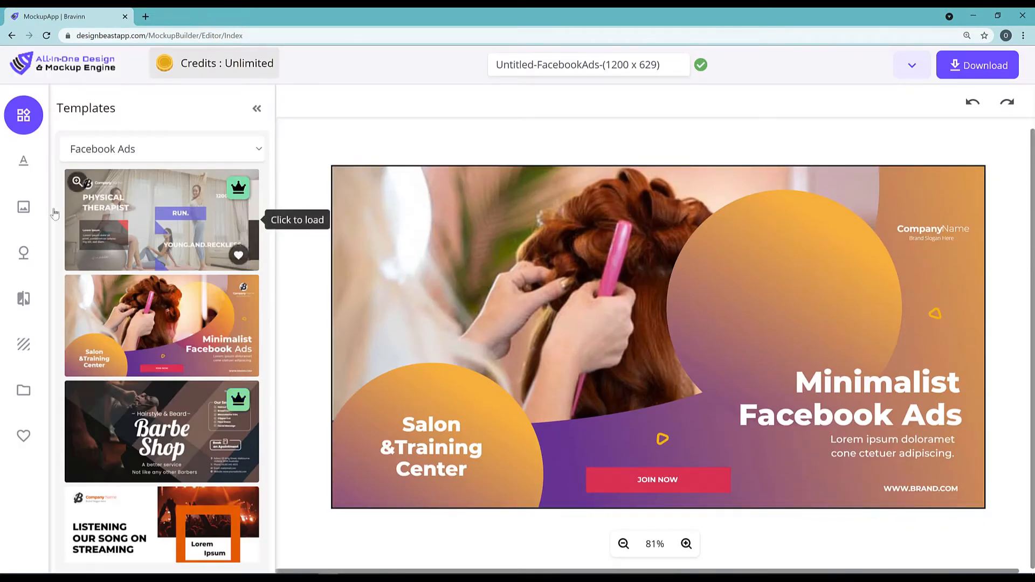
left_click(27, 160)
left_click(24, 208)
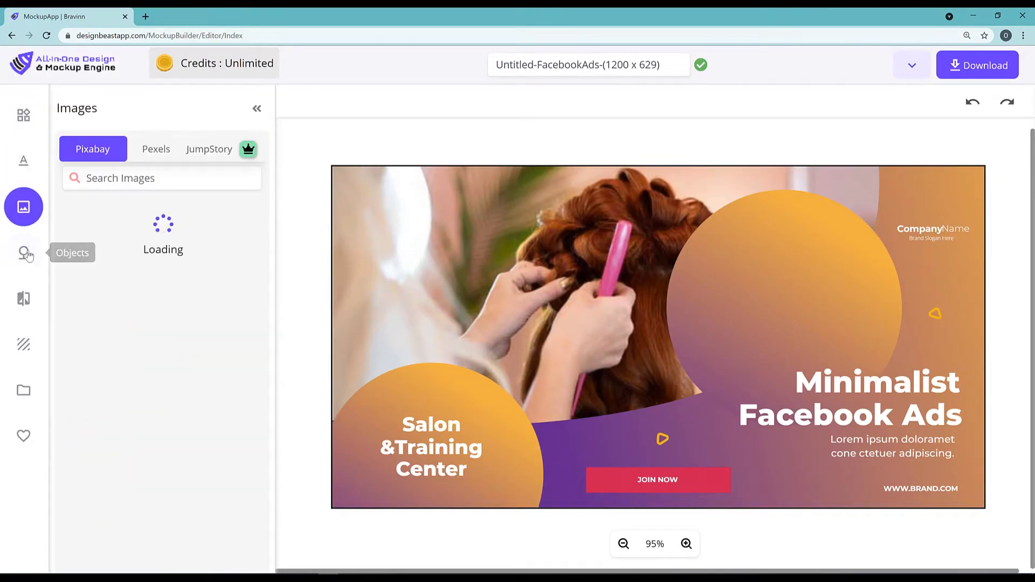
left_click(27, 261)
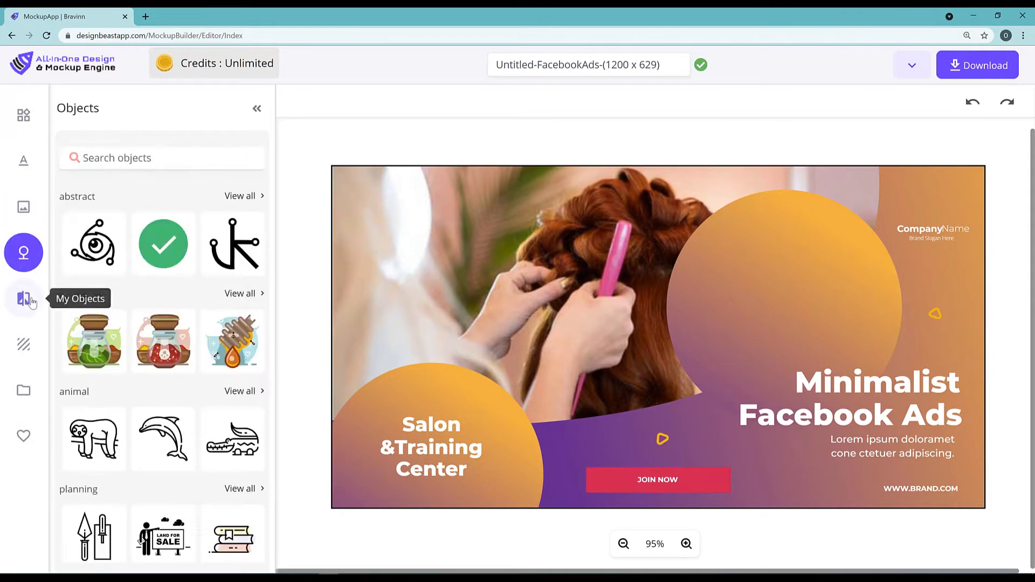
left_click(32, 301)
left_click(27, 345)
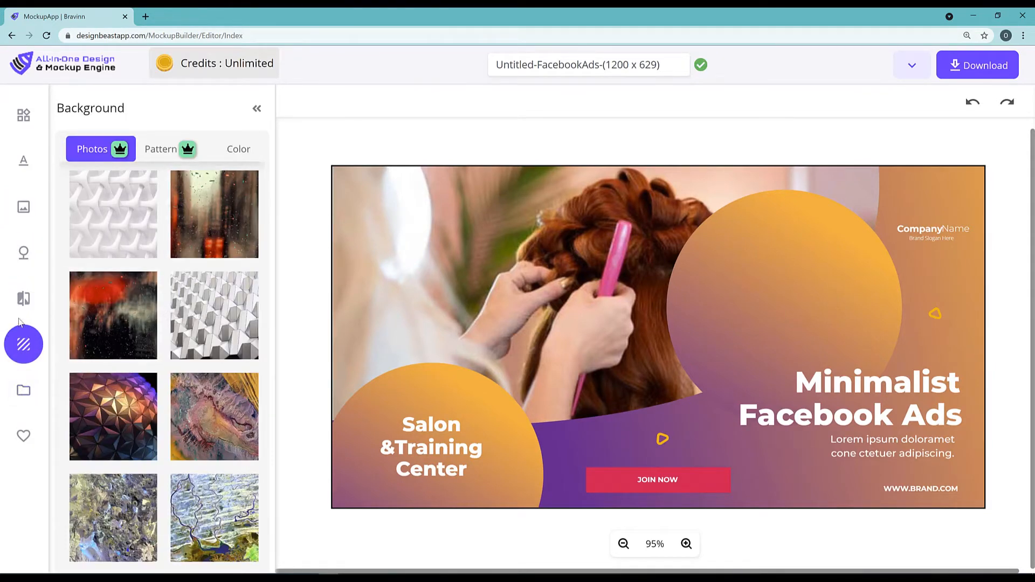
left_click(24, 296)
left_click(24, 253)
left_click(24, 207)
left_click(24, 160)
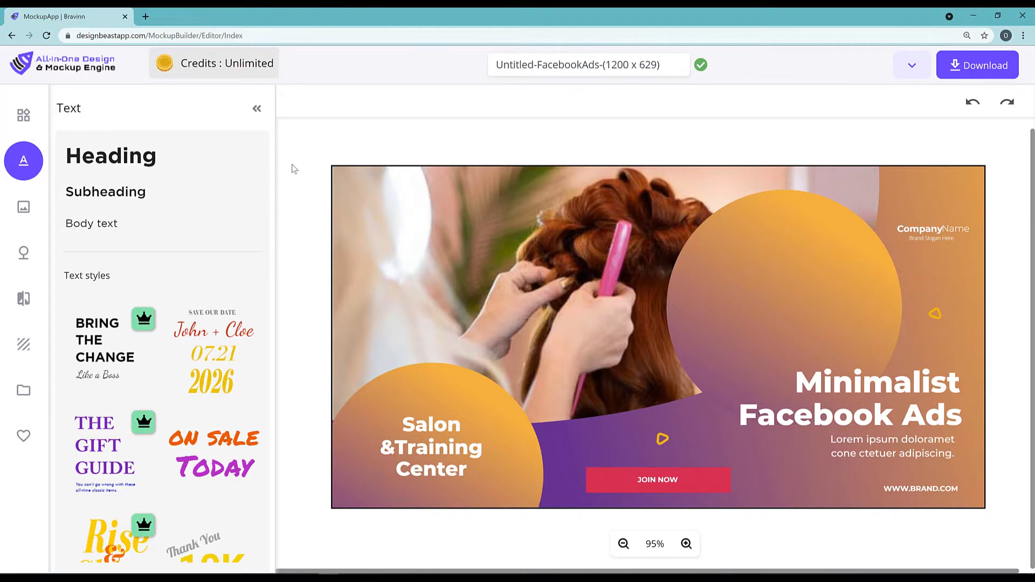
Move the Salon text line slightly higher, nudge the orange circle behind it, and select the full-size background shape.
left_click(399, 377)
mouse_move(439, 415)
left_mouse_down()
mouse_move(459, 348)
mouse_move(431, 399)
left_mouse_up()
mouse_move(520, 420)
left_mouse_down()
mouse_move(504, 437)
mouse_move(526, 426)
left_mouse_up()
left_click(386, 293)
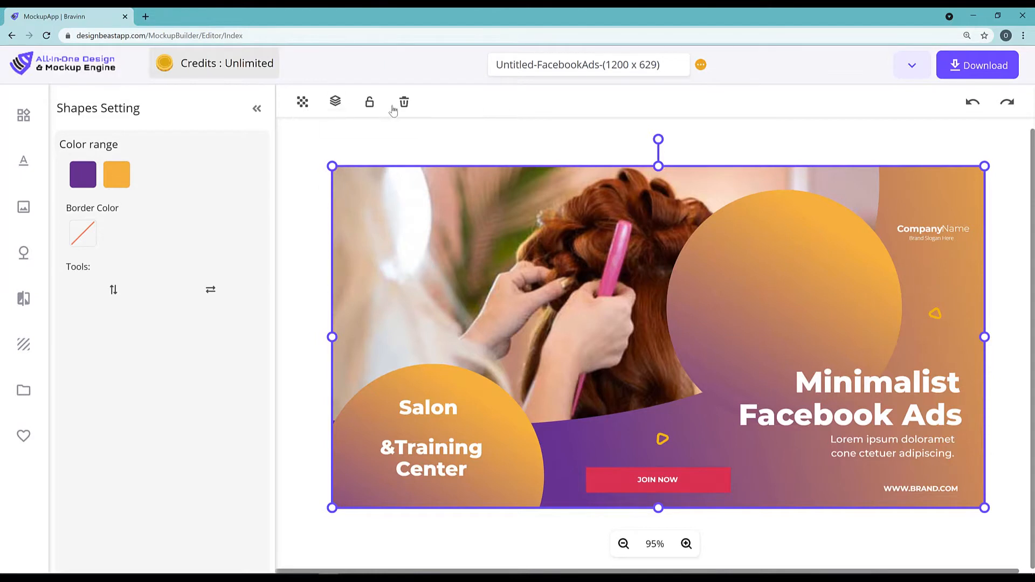
mouse_move(336, 103)
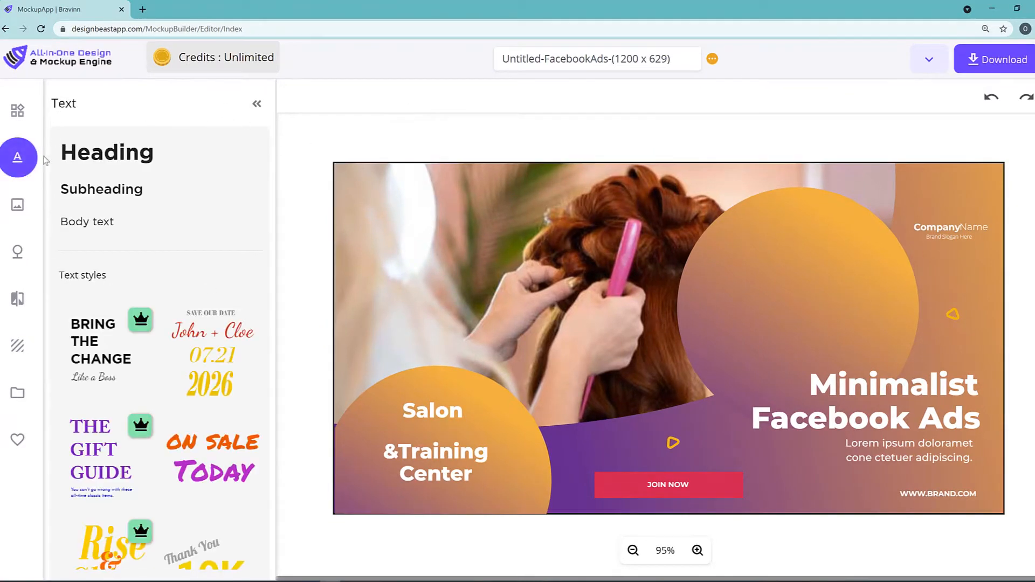
Leave the ad editor for the dashboard, discarding the changes, and open the 1-Click Background Remover.
scroll(130, 334, "down", 5)
scroll(131, 335, "down", 5)
scroll(156, 326, "up", 10)
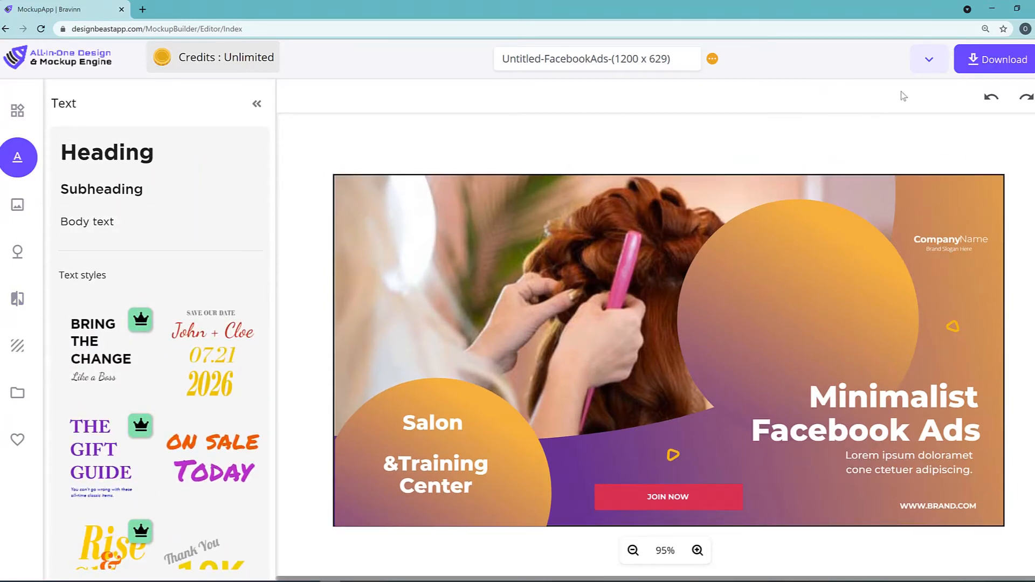
left_click(928, 62)
left_click(900, 132)
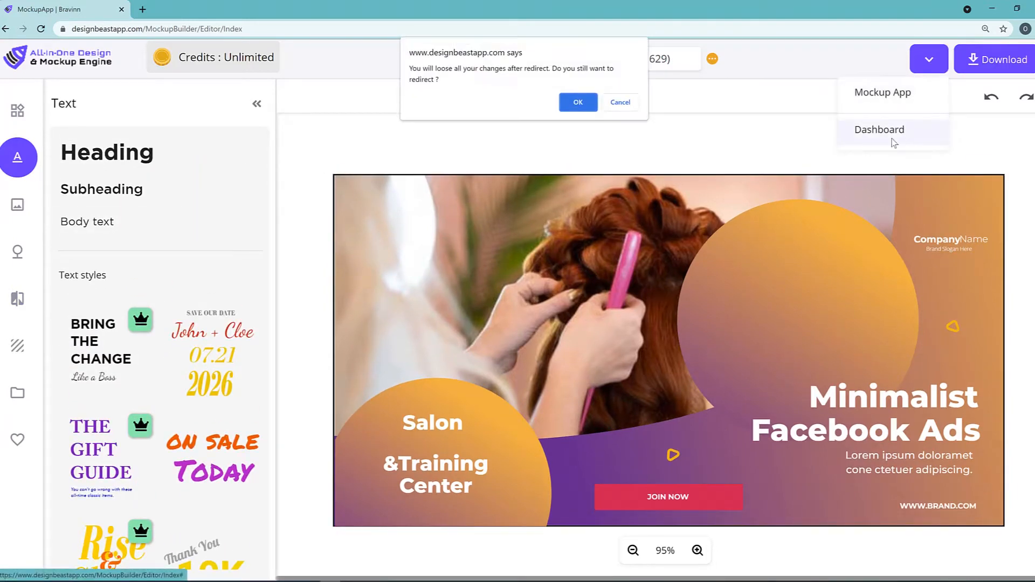
left_click(578, 103)
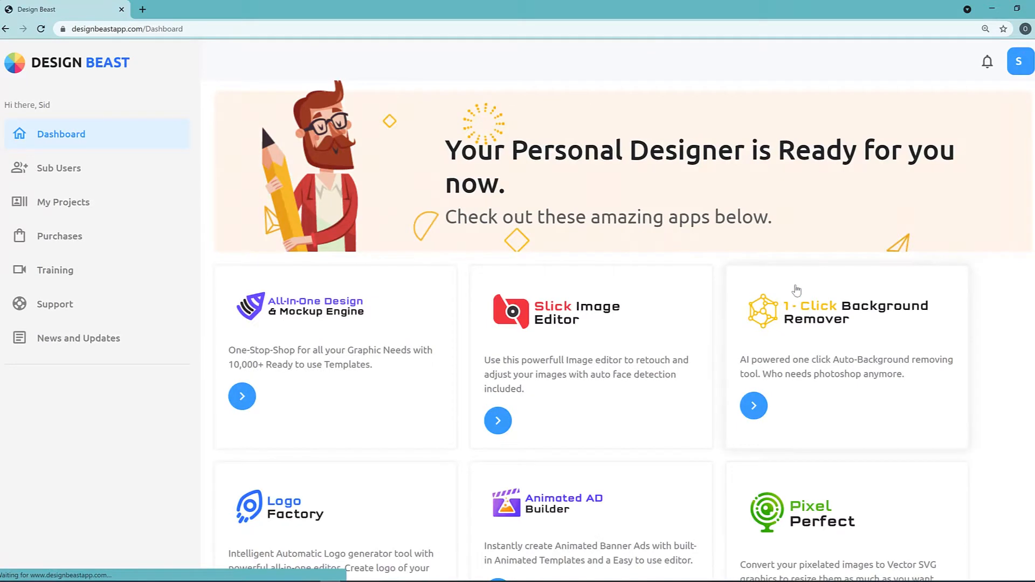
scroll(797, 290, "down", 1)
left_click(754, 350)
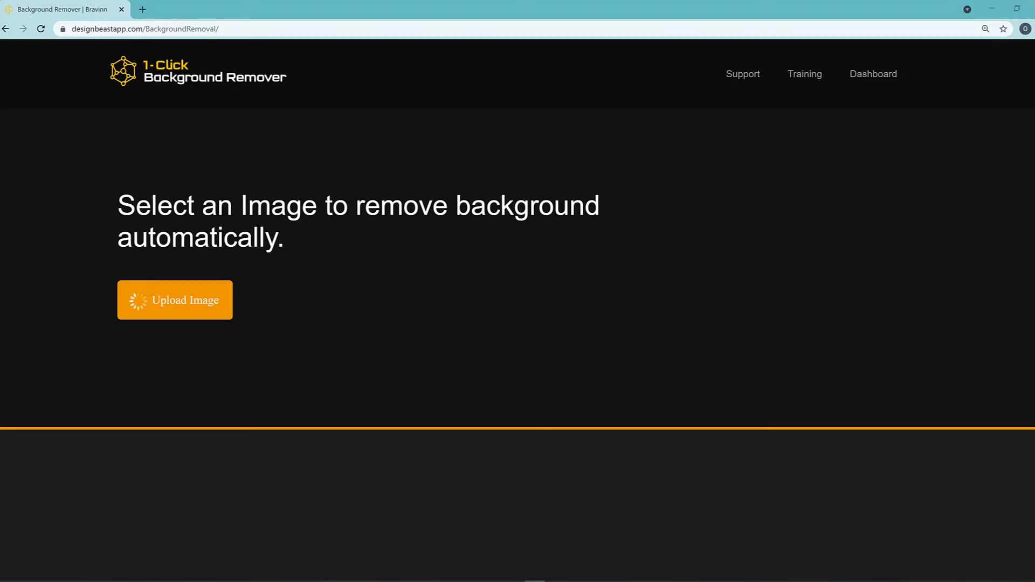
Compare the original beach photo with its cutout, and view the eraser and restore brush editor, cancelling any changes.
scroll(590, 310, "down", 4)
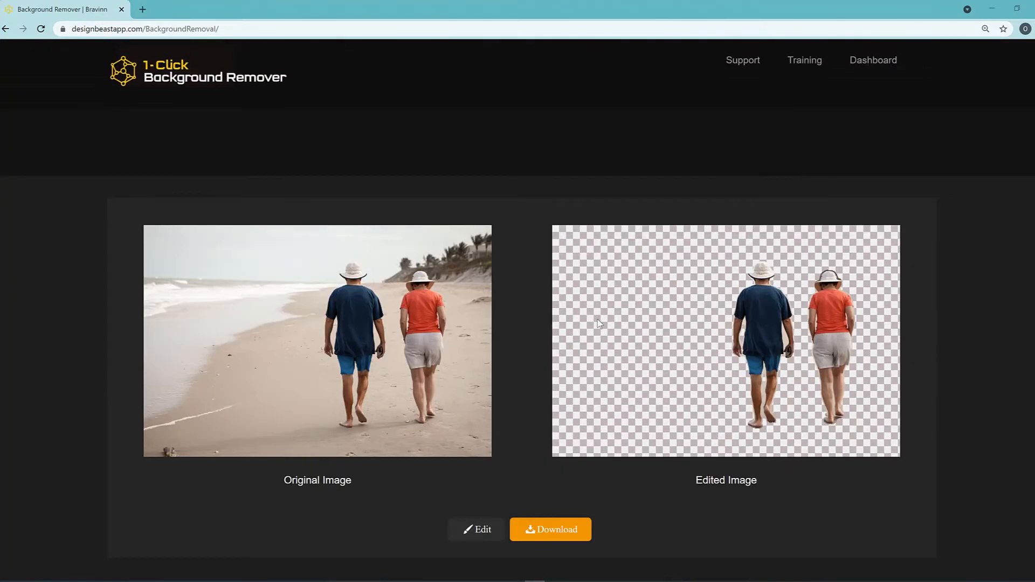
scroll(848, 385, "up", 1)
scroll(838, 394, "down", 3)
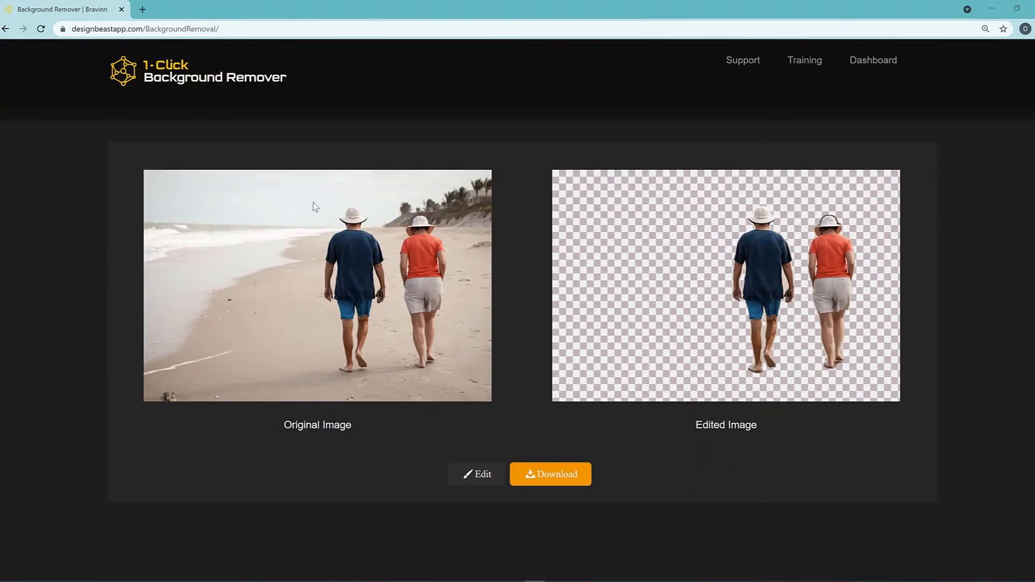
scroll(390, 341, "up", 1)
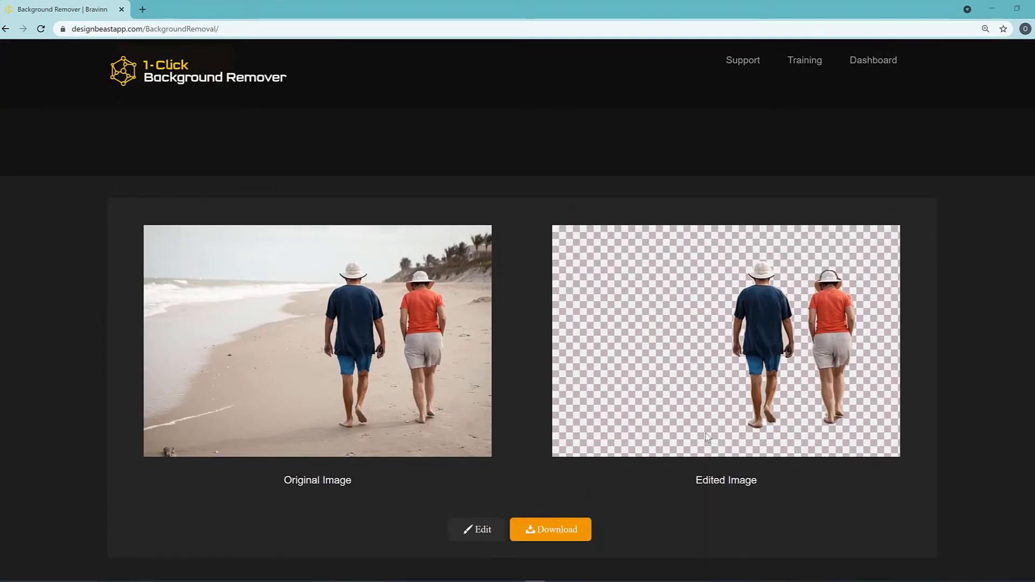
left_click(483, 533)
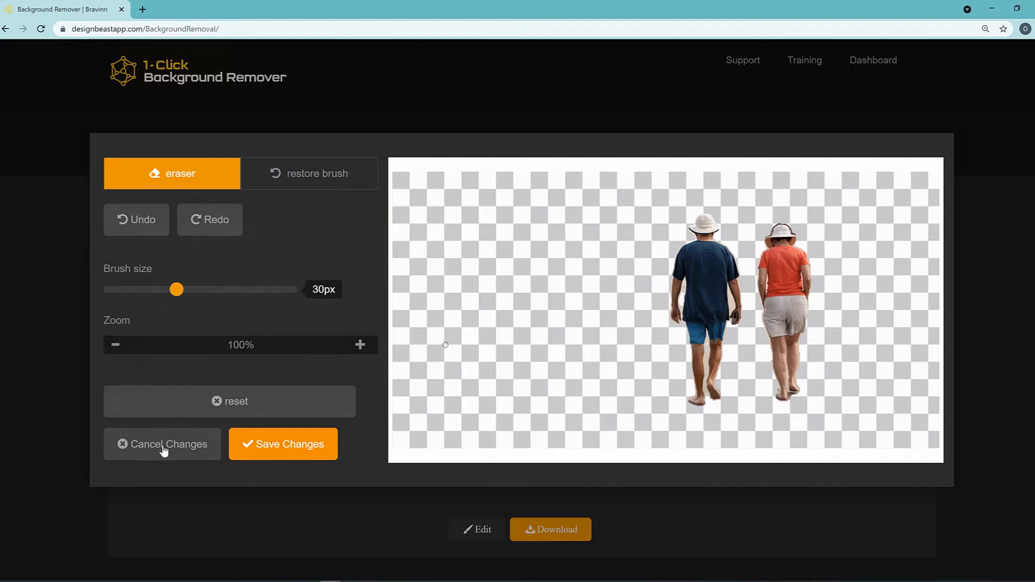
left_click(163, 450)
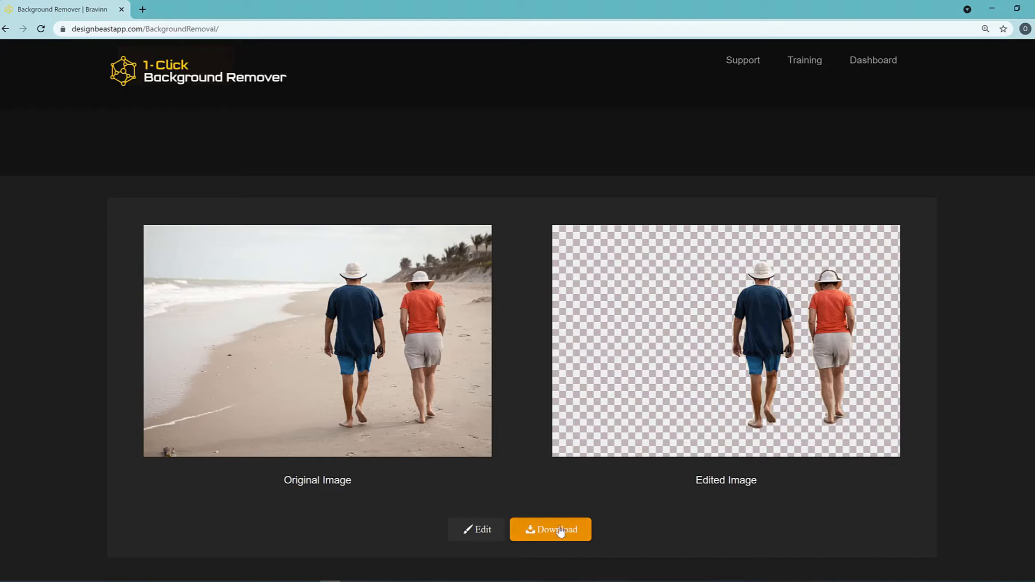
Return to the dashboard and open Logo Factory.
left_click(879, 62)
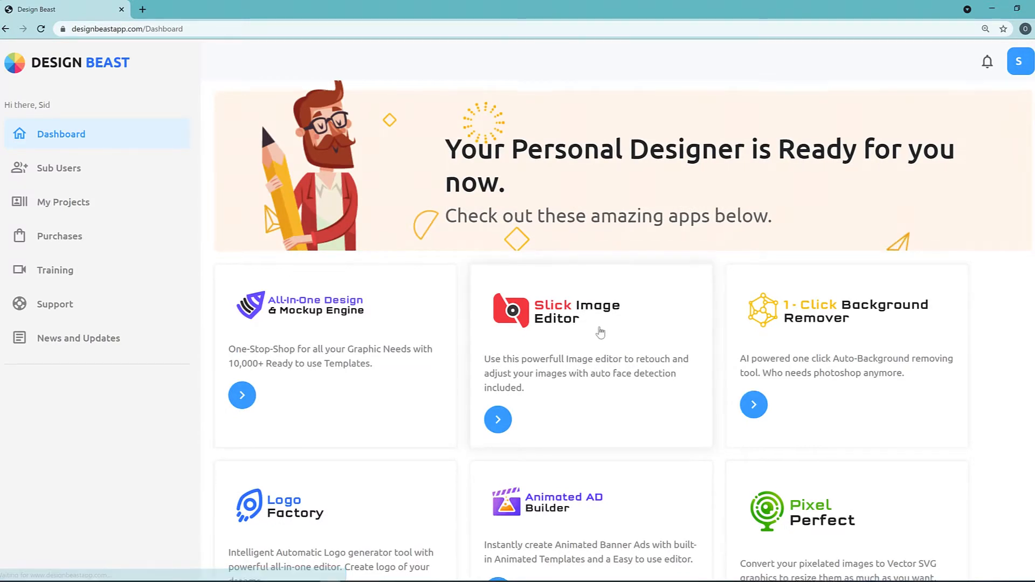
scroll(261, 125, "down", 1)
left_click(265, 468)
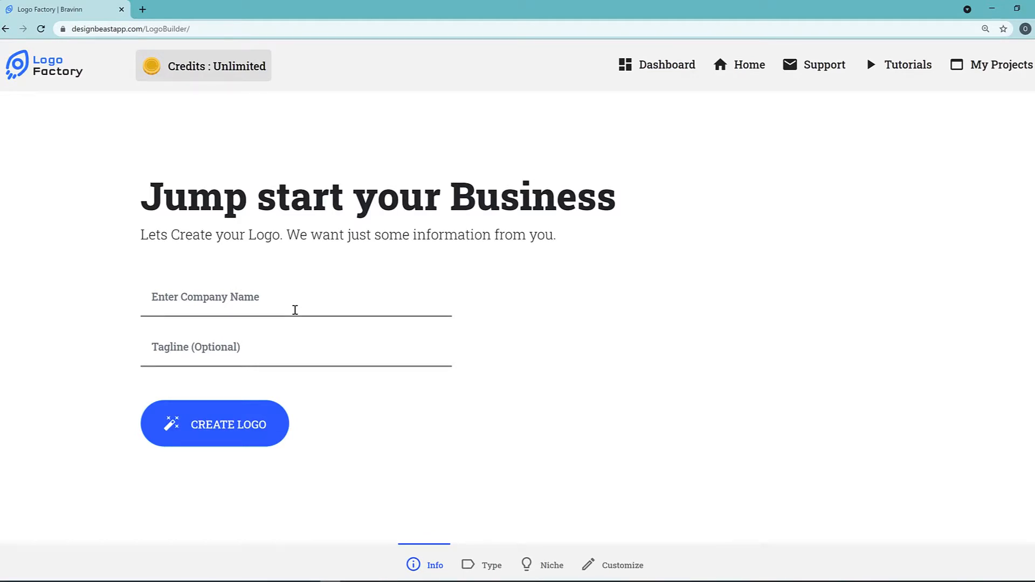
Enter Fast Real Estate as the company name for the new logo.
left_click(295, 310)
type("Real Estate")
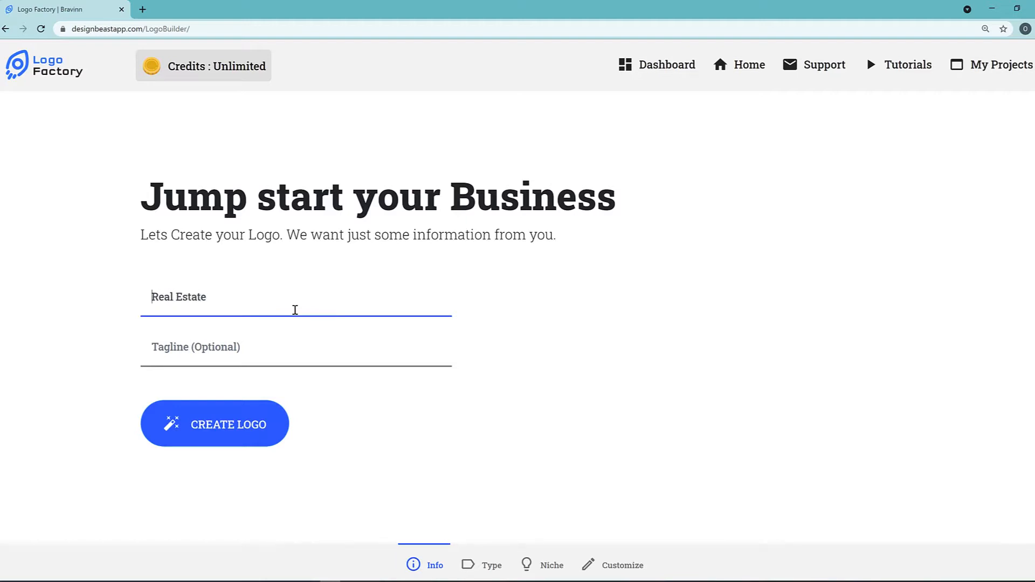
type("Fast")
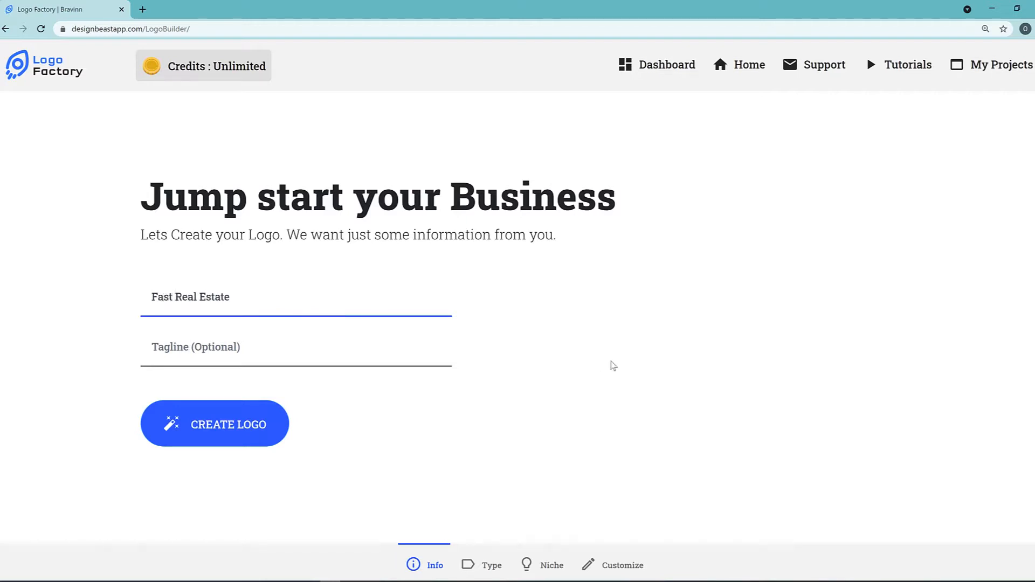
Add the tagline We Sell Houses Fast and continue to the logo type selection.
left_click(206, 337)
type("We Sell Houses Fa")
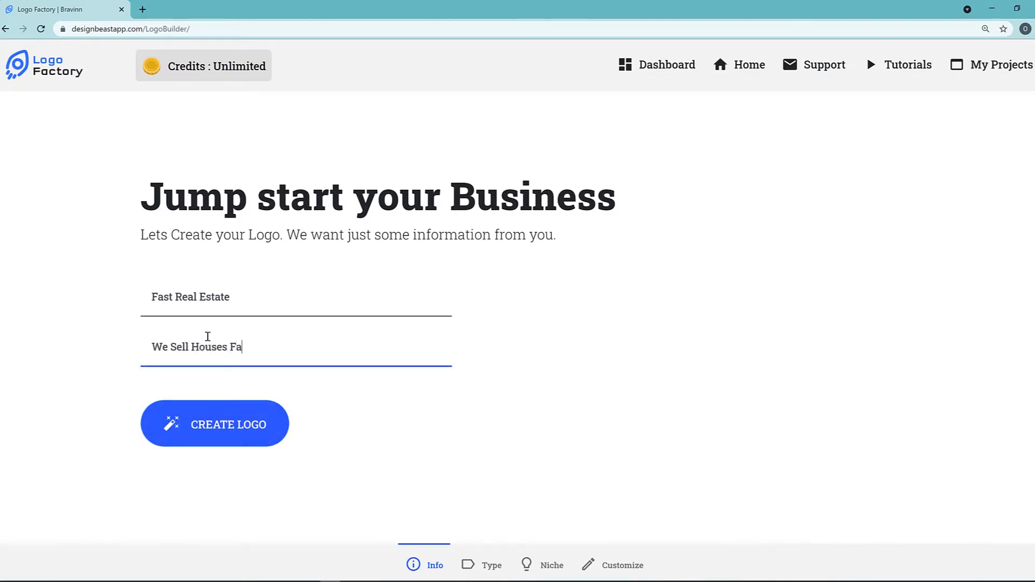
type("st")
left_click(185, 423)
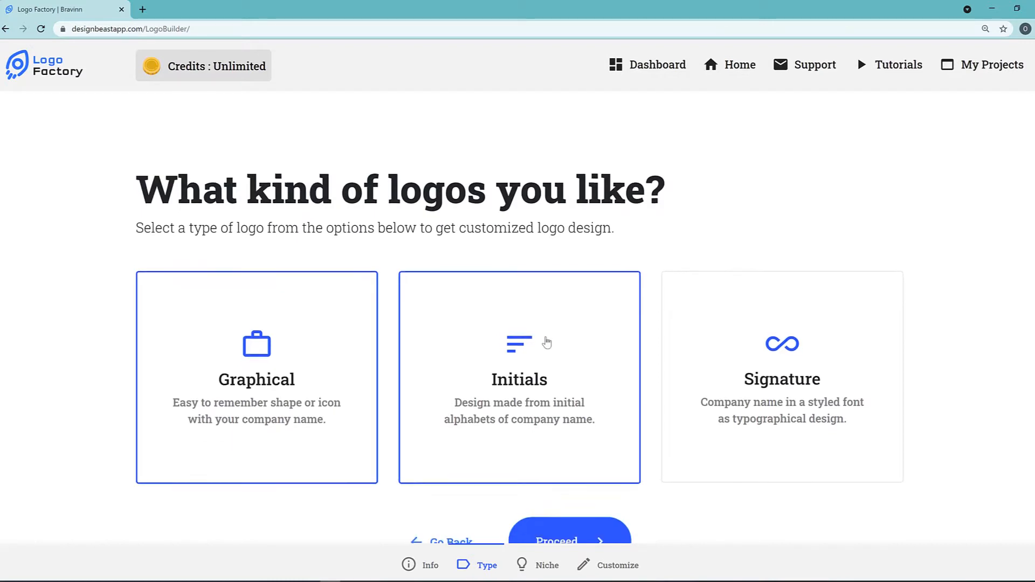
Keep only the Graphical logo type, choose the RealEstate niche and generate the logo designs.
left_click(482, 395)
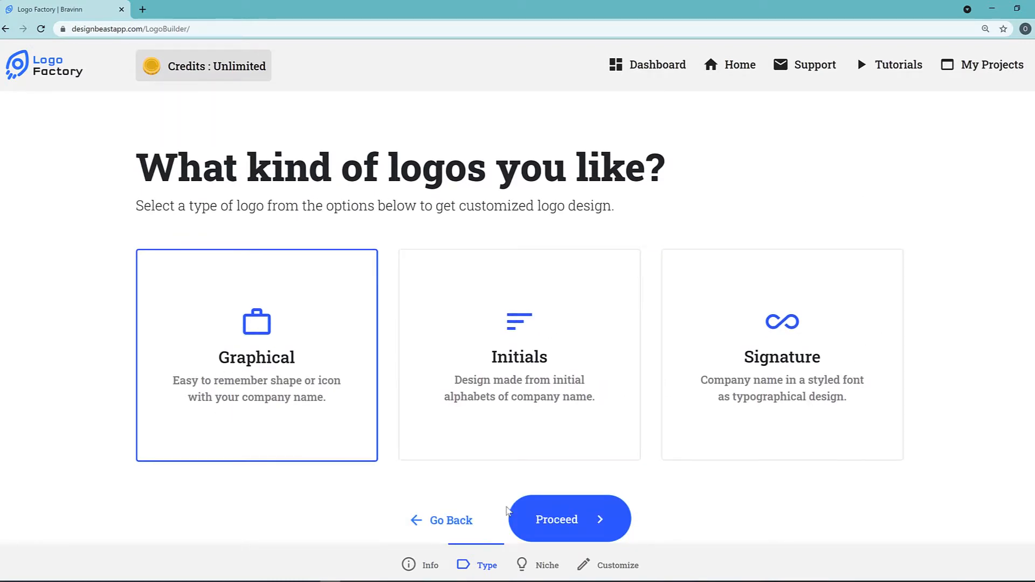
left_click(585, 522)
left_click(322, 297)
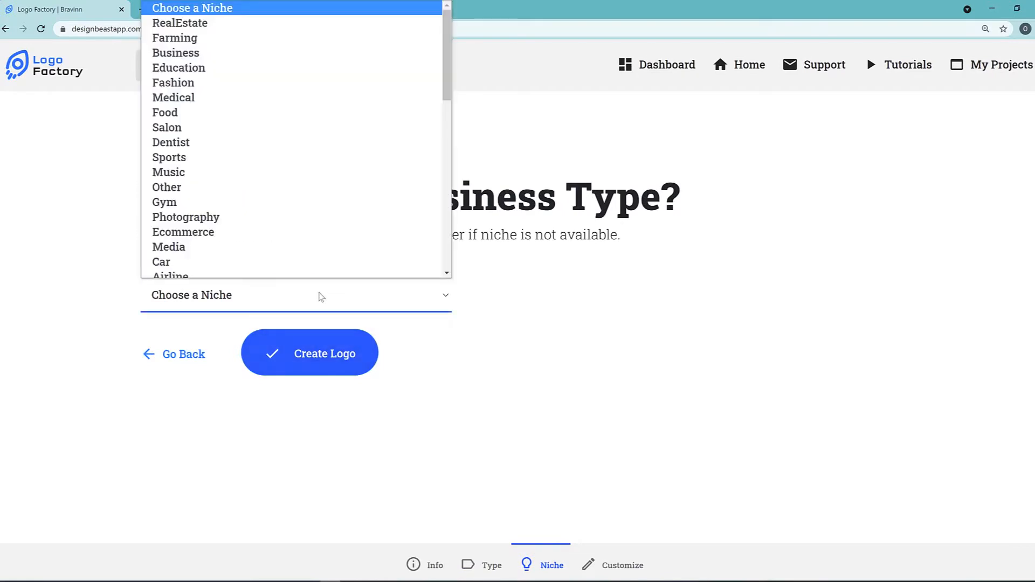
left_click(234, 25)
left_click(337, 365)
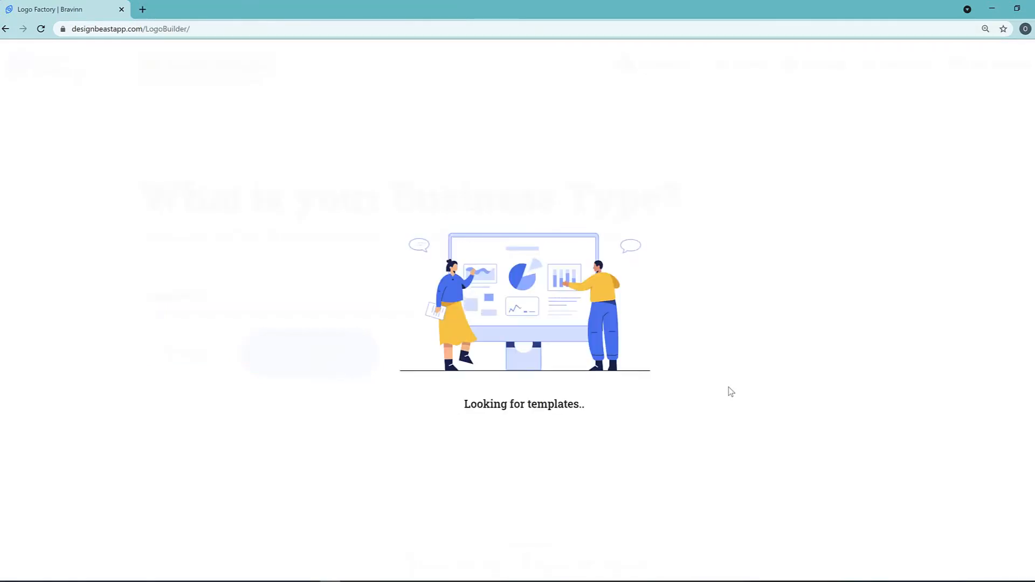
Load more Fast Real Estate logo designs and browse through them.
scroll(745, 291, "down", 12)
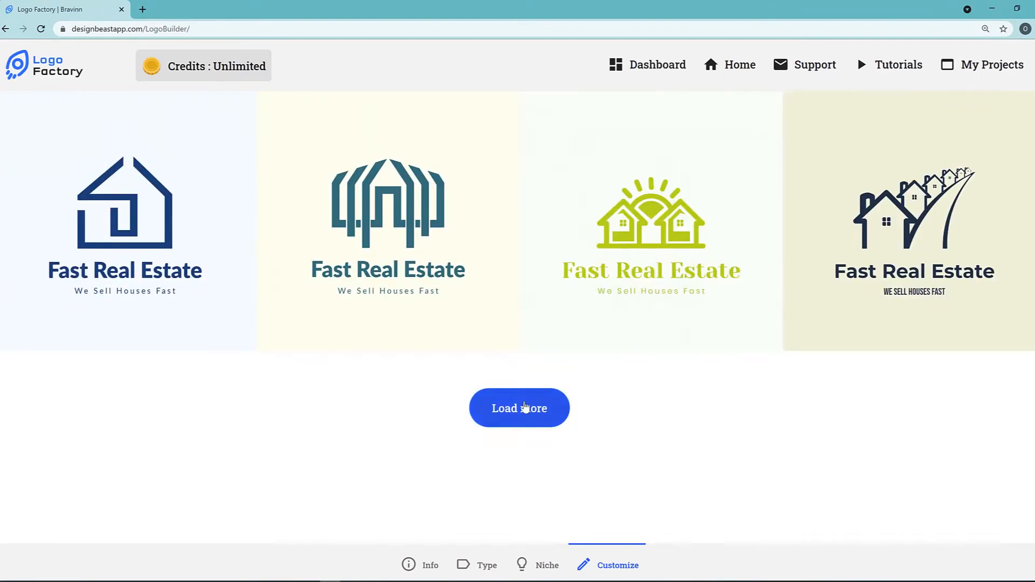
left_click(536, 407)
scroll(688, 352, "down", 15)
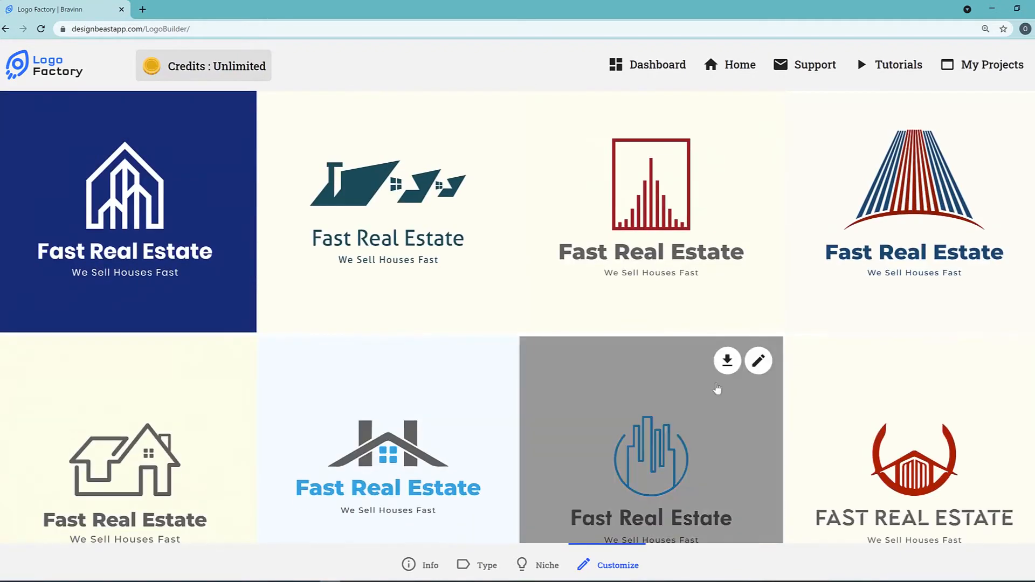
scroll(800, 412, "up", 15)
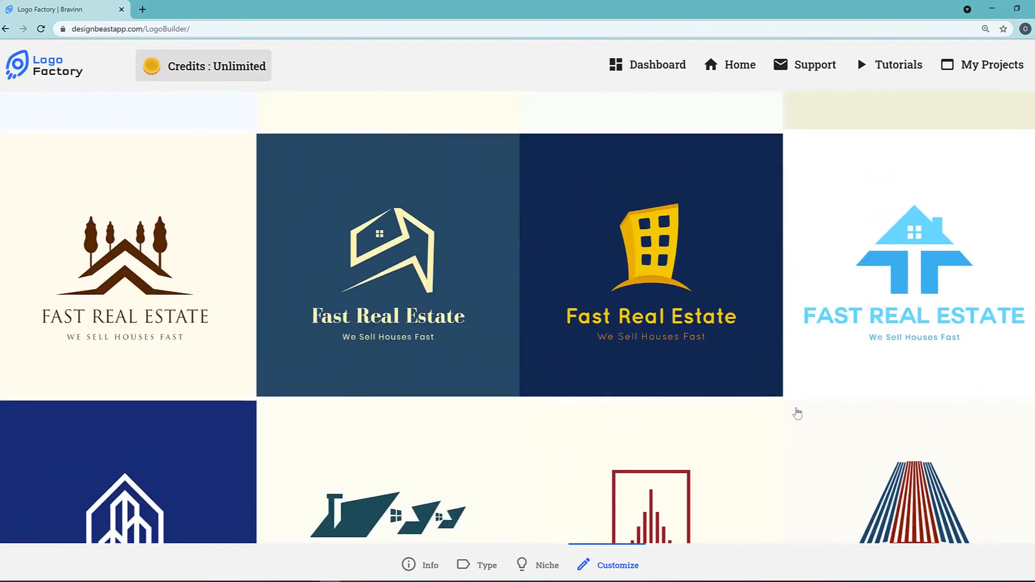
scroll(692, 408, "up", 8)
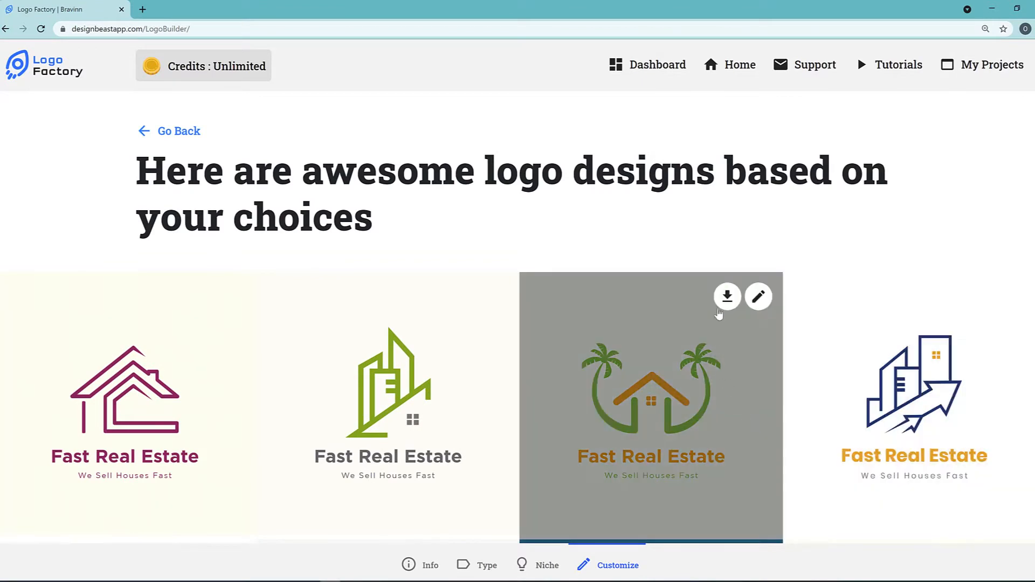
Open the palm tree and orange house logo design in the logo editor.
left_click(759, 297)
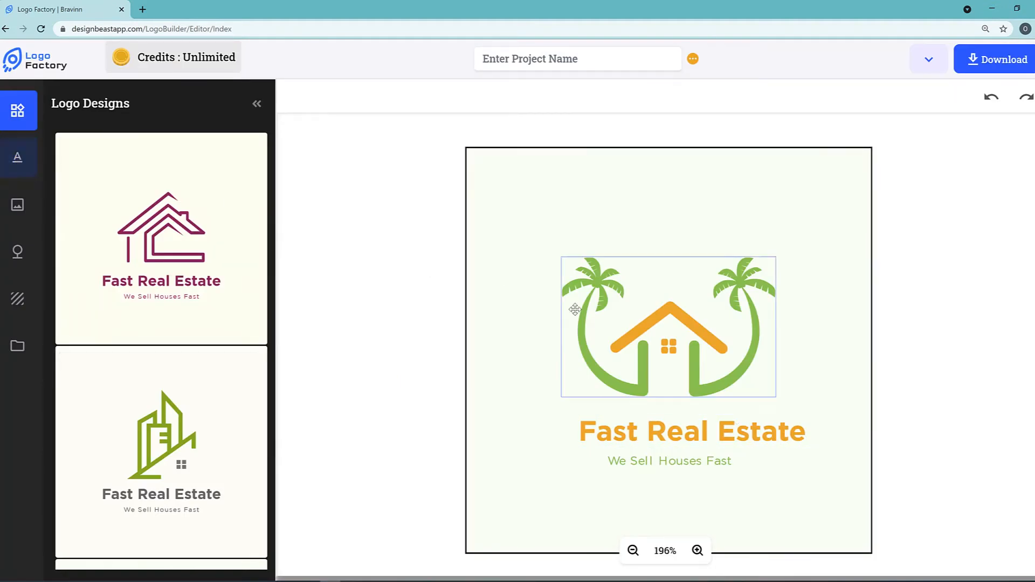
scroll(649, 525, "down", 1)
scroll(649, 525, "down", 1)
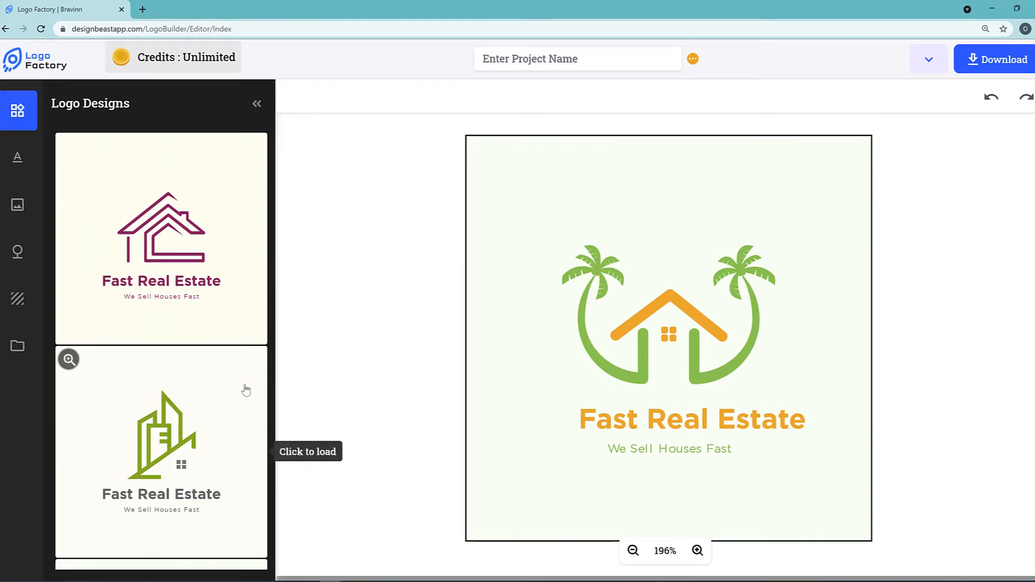
Leave the logo editor for the dashboard, accepting the loss of changes.
left_click(928, 61)
left_click(893, 133)
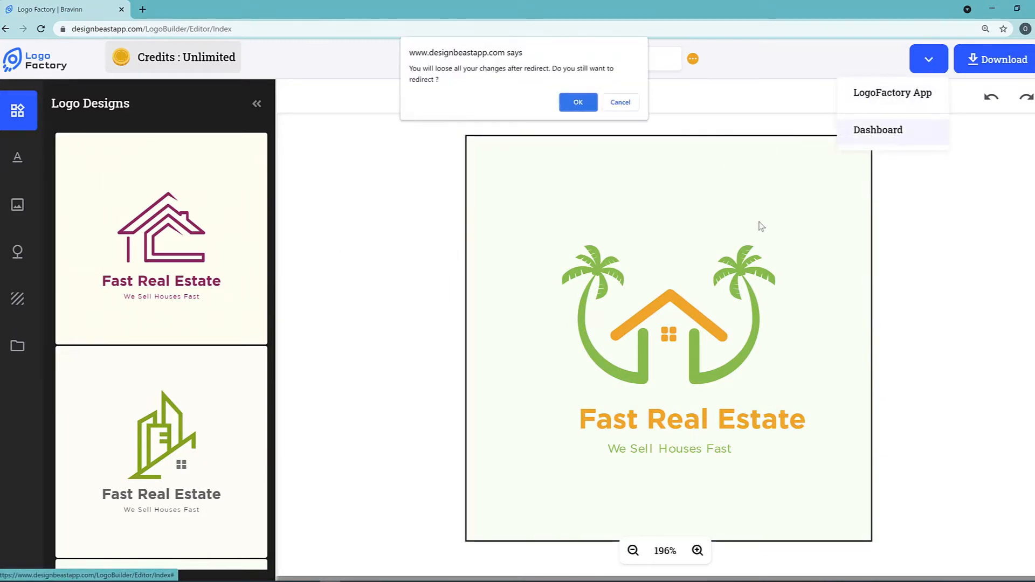
left_click(576, 105)
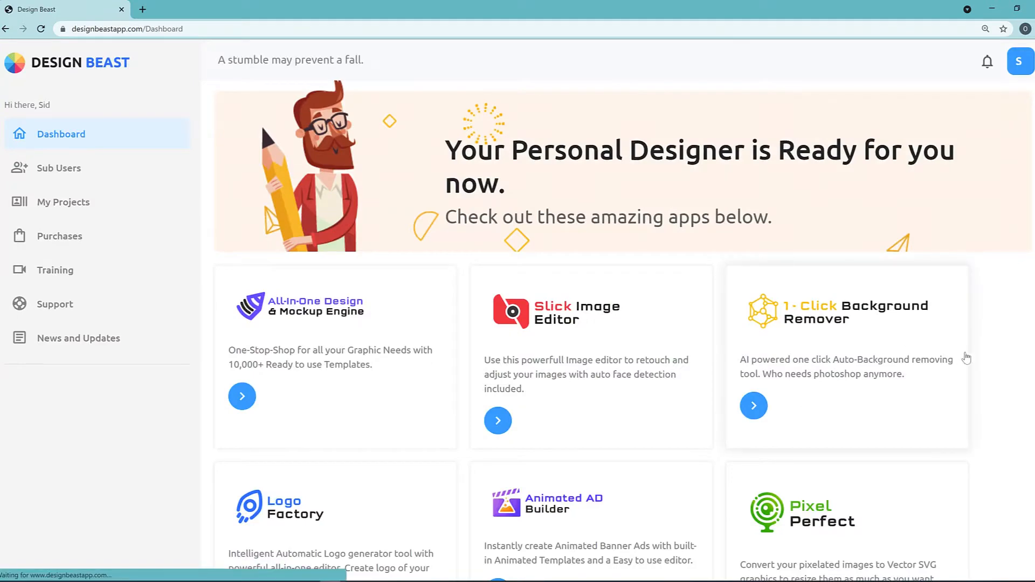
Open 3D-Live Motion Photos from the dashboard apps and choose Live Motion Photos.
scroll(979, 359, "down", 1)
scroll(980, 358, "down", 1)
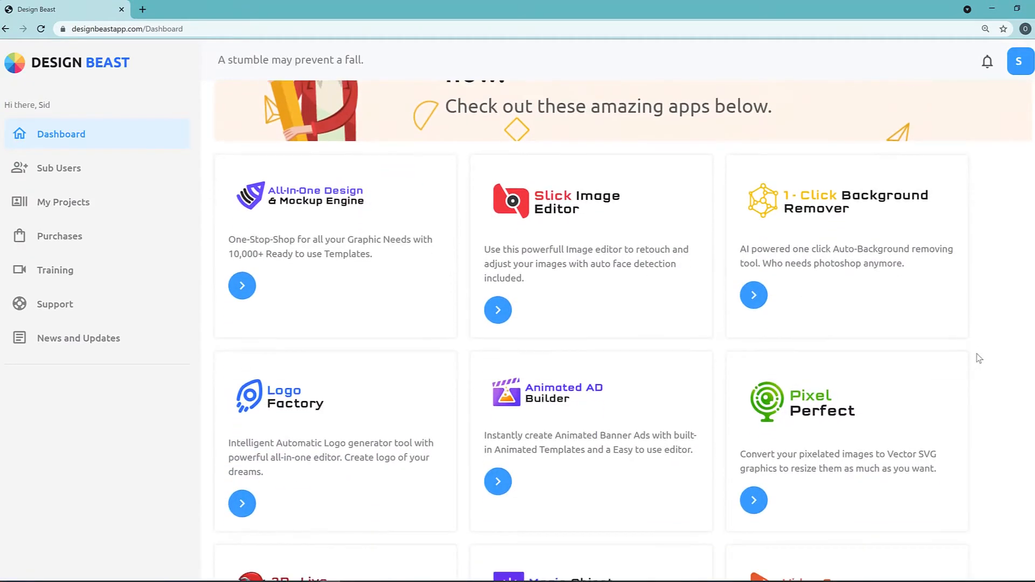
scroll(980, 358, "up", 1)
scroll(979, 358, "down", 2)
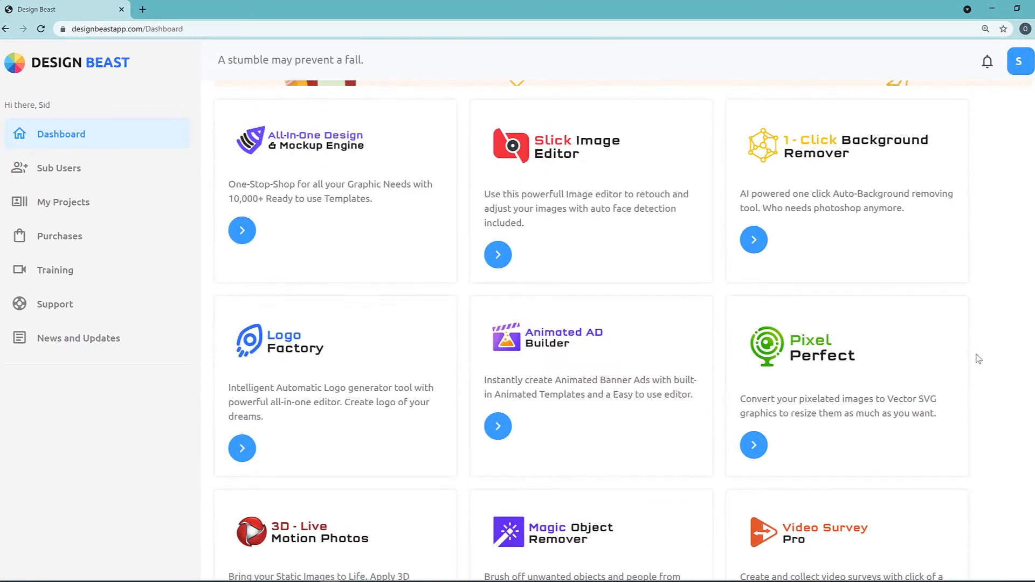
scroll(979, 359, "down", 2)
left_click(298, 426)
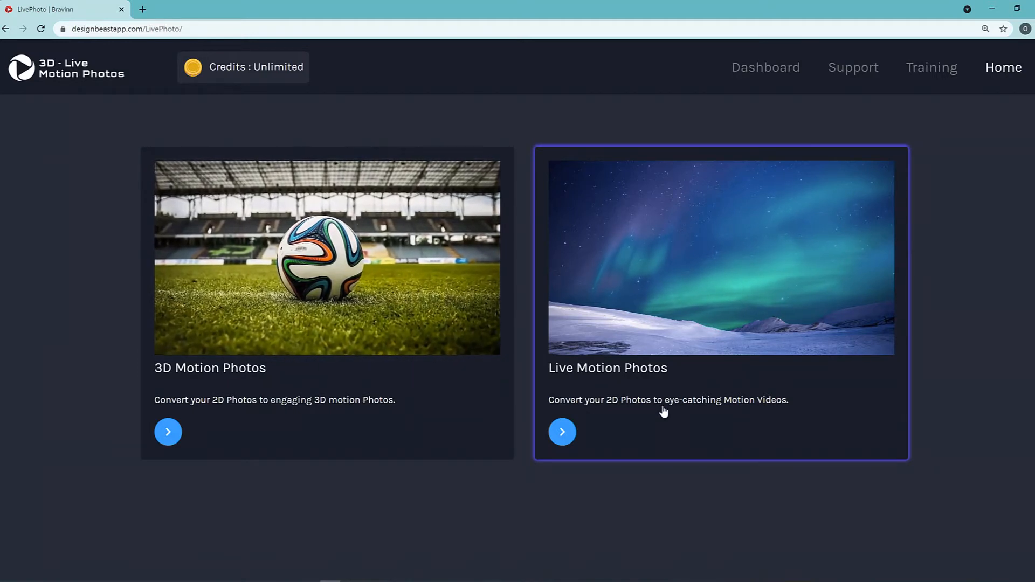
left_click(648, 333)
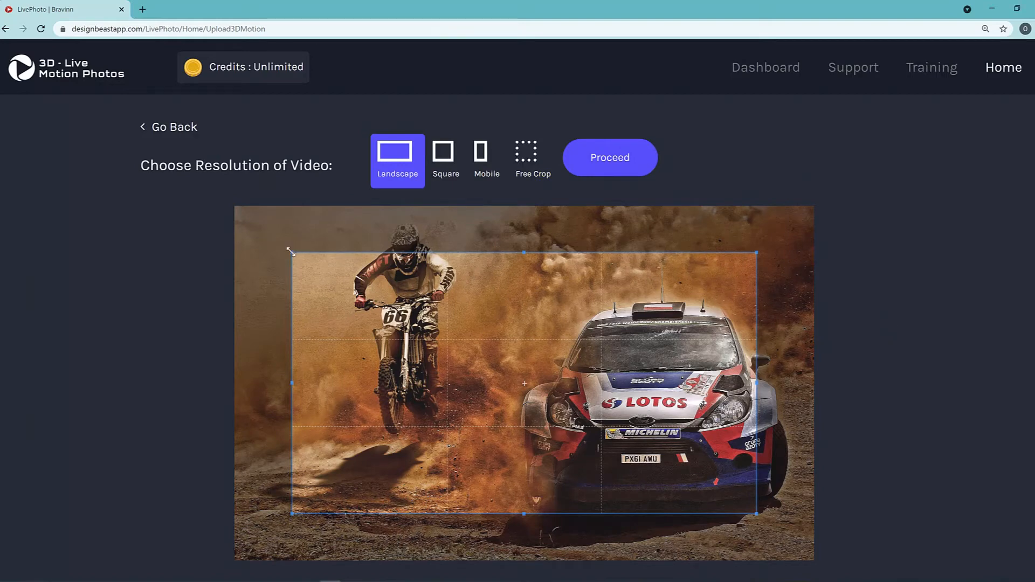
Enlarge the landscape crop to frame the motorcyclist and most of the rally car, and proceed to the motion editor.
left_click_drag(291, 253, 247, 226)
left_click_drag(606, 312, 631, 306)
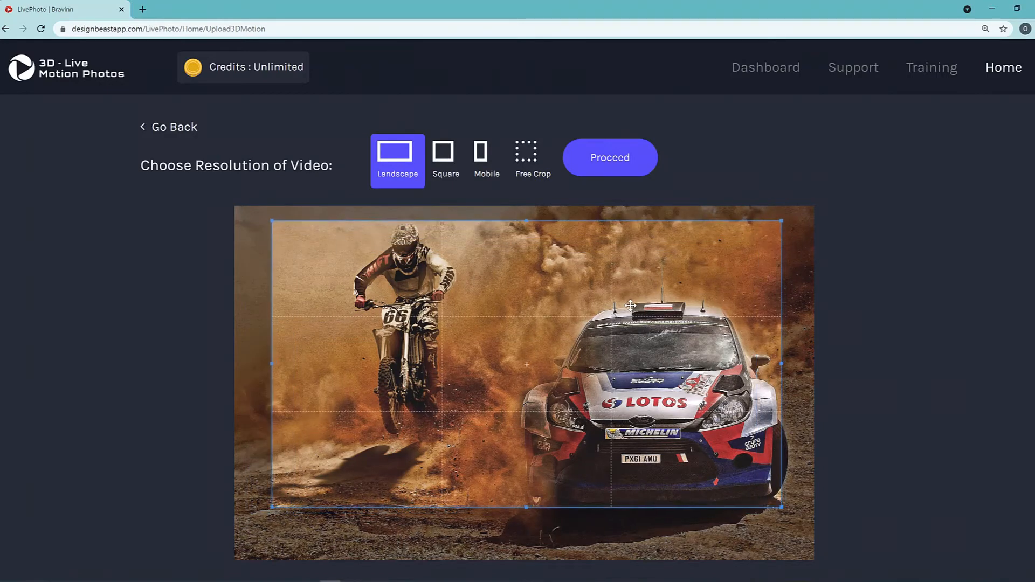
left_click_drag(783, 511, 803, 522)
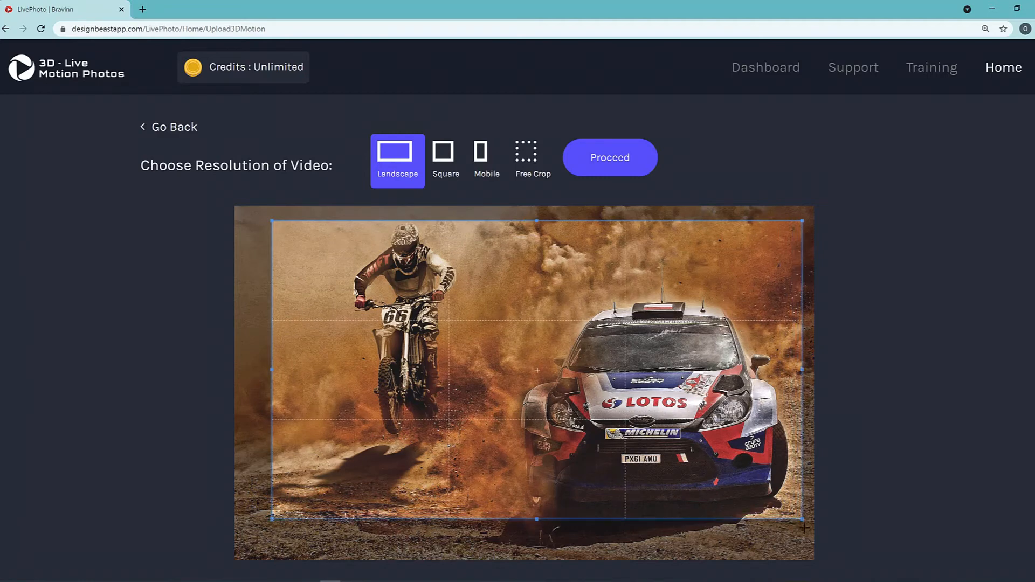
left_click_drag(689, 453, 671, 447)
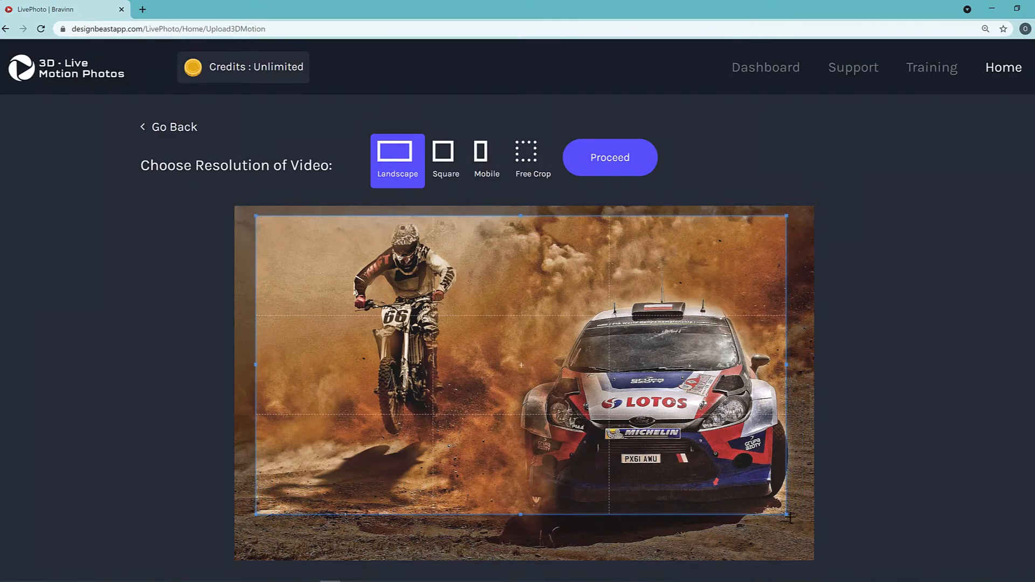
left_click_drag(789, 517, 806, 555)
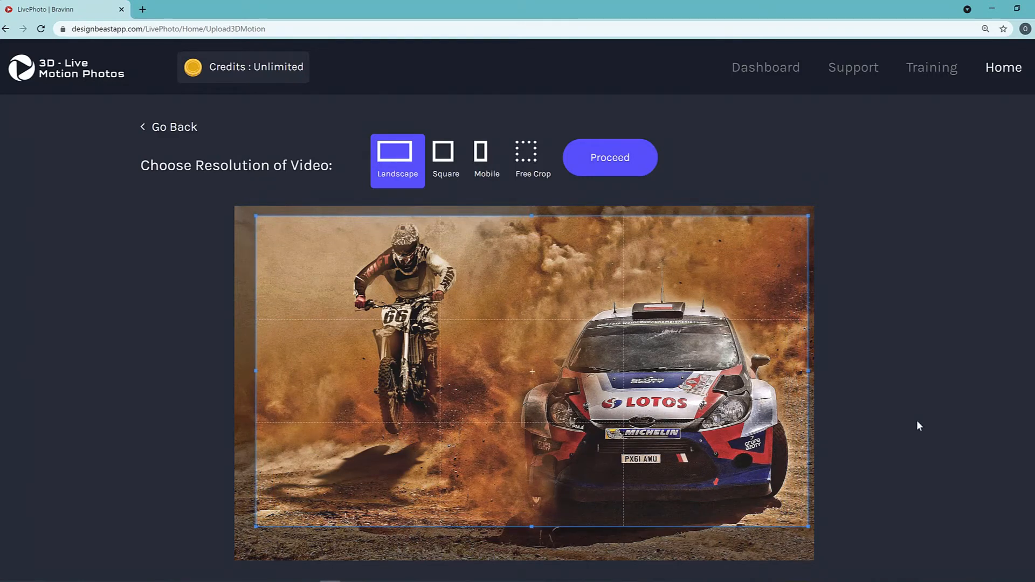
left_click(617, 172)
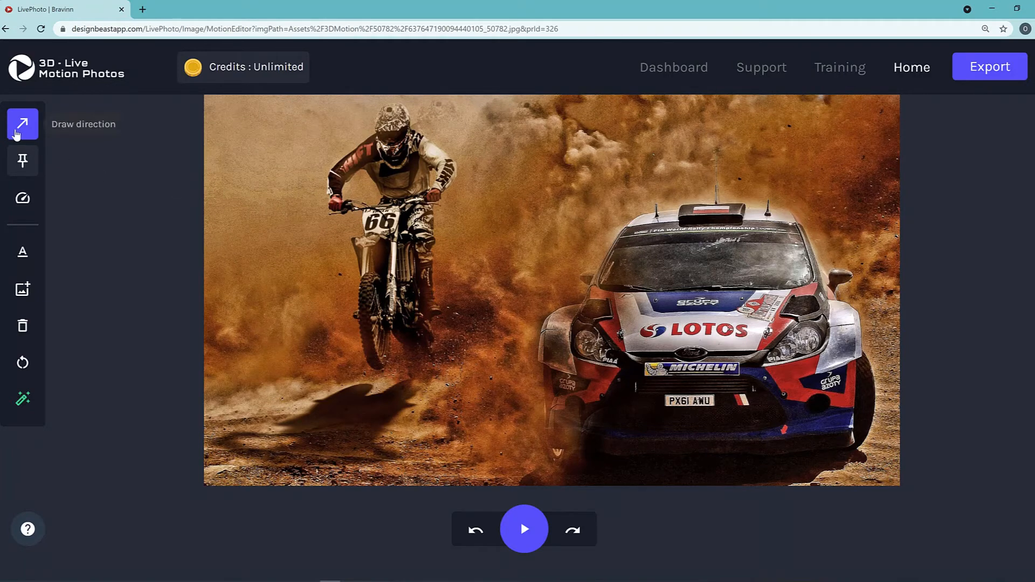
Look over the Draw direction, Pin points and Animation speed tools.
left_click(21, 122)
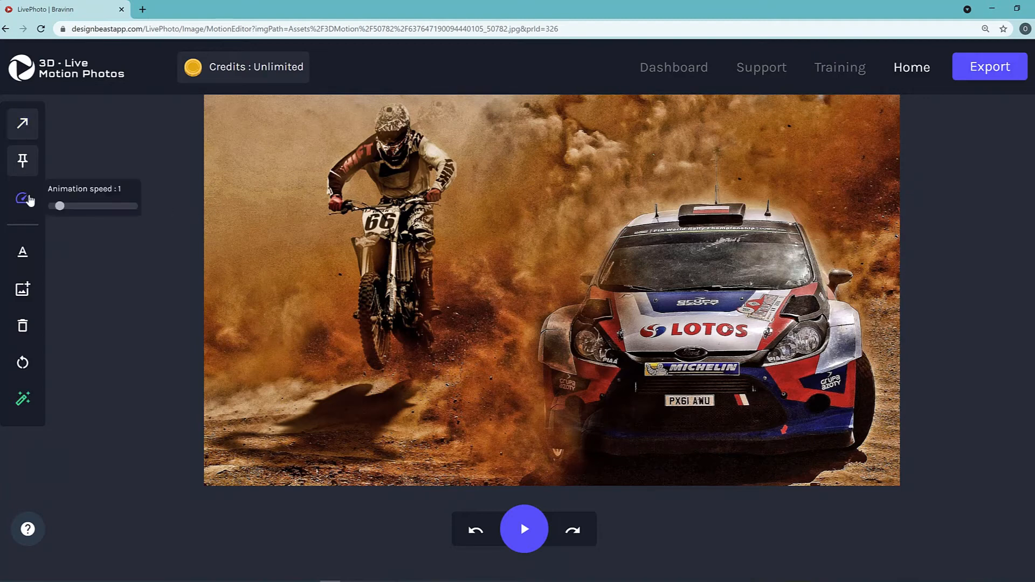
left_click(31, 170)
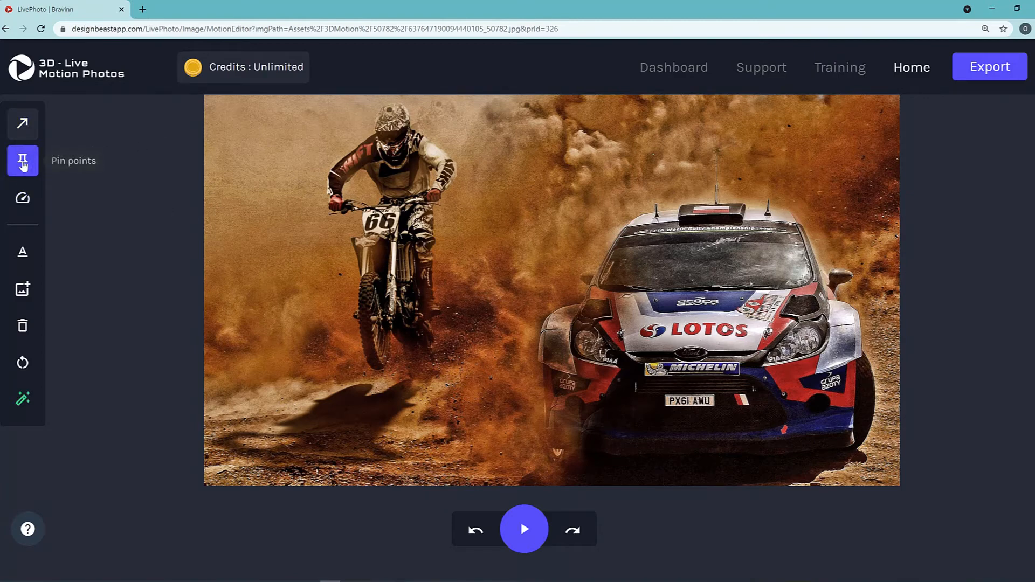
left_click(25, 167)
mouse_move(30, 213)
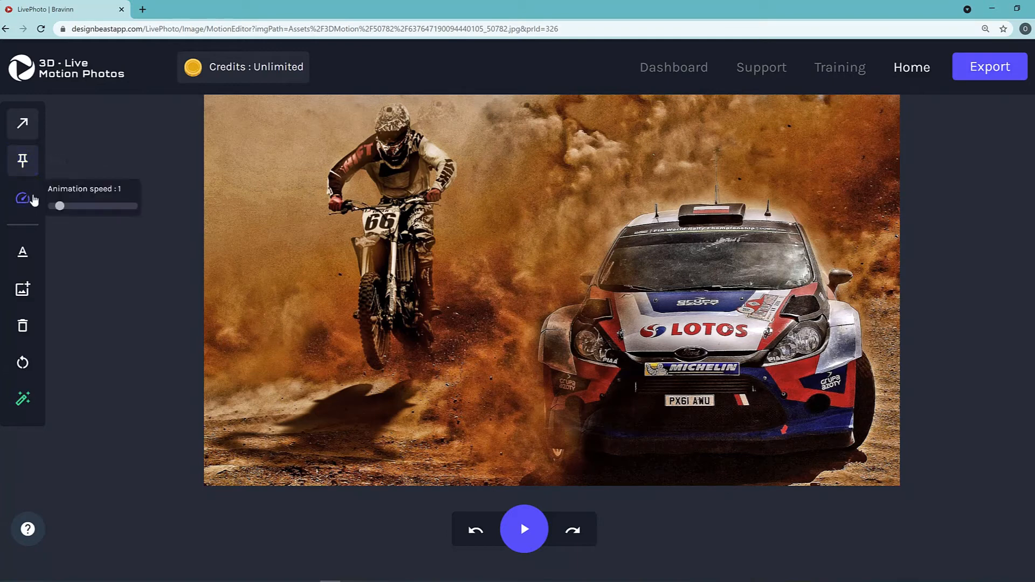
Place pin points all around the outline of the motorcyclist and his bike.
left_click(22, 160)
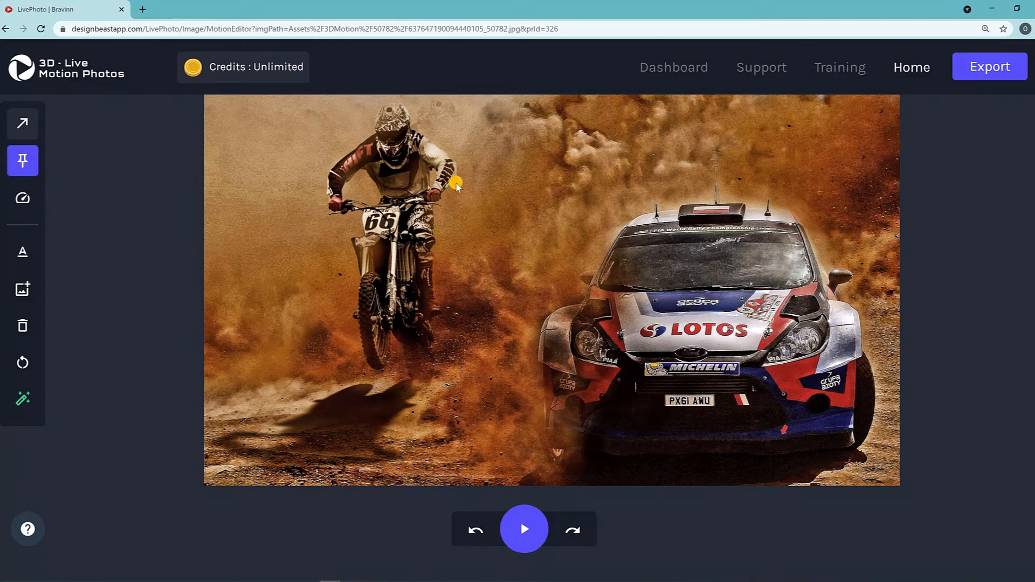
mouse_move(452, 192)
left_mouse_down()
mouse_move(437, 249)
mouse_move(435, 362)
mouse_move(424, 375)
mouse_move(408, 370)
mouse_move(393, 338)
mouse_move(388, 357)
mouse_move(371, 363)
mouse_move(356, 278)
mouse_move(353, 294)
mouse_move(360, 218)
mouse_move(332, 208)
mouse_move(327, 178)
mouse_move(331, 211)
mouse_move(328, 171)
mouse_move(384, 113)
mouse_move(404, 110)
mouse_move(463, 170)
mouse_move(457, 180)
mouse_move(439, 147)
mouse_move(452, 166)
left_mouse_up()
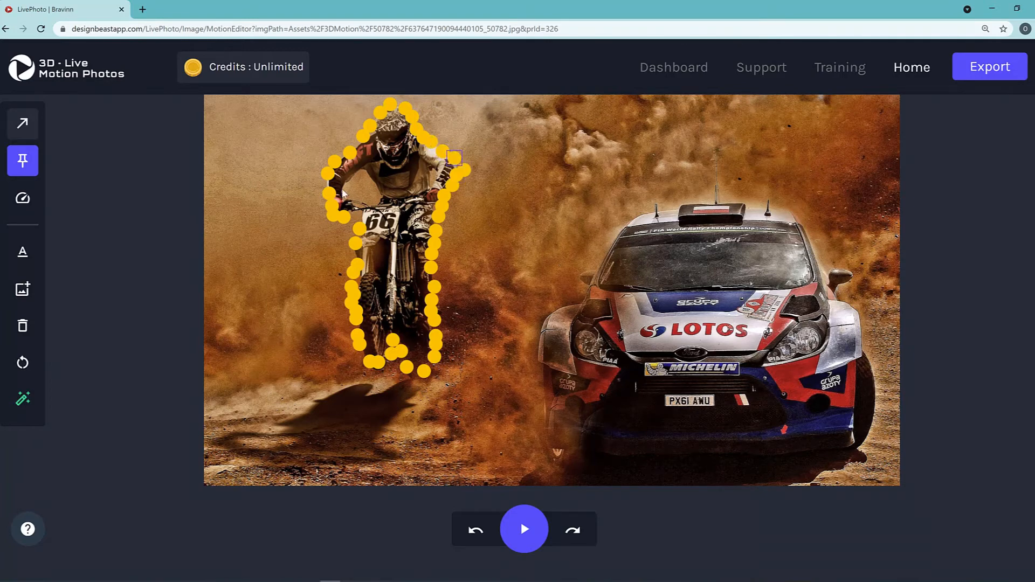
left_click_drag(326, 180, 325, 187)
Check the animation speed setting, and play and stop the motion preview.
left_click(23, 198)
mouse_move(63, 207)
left_mouse_down()
mouse_move(51, 206)
mouse_move(63, 213)
left_mouse_up()
left_click(523, 534)
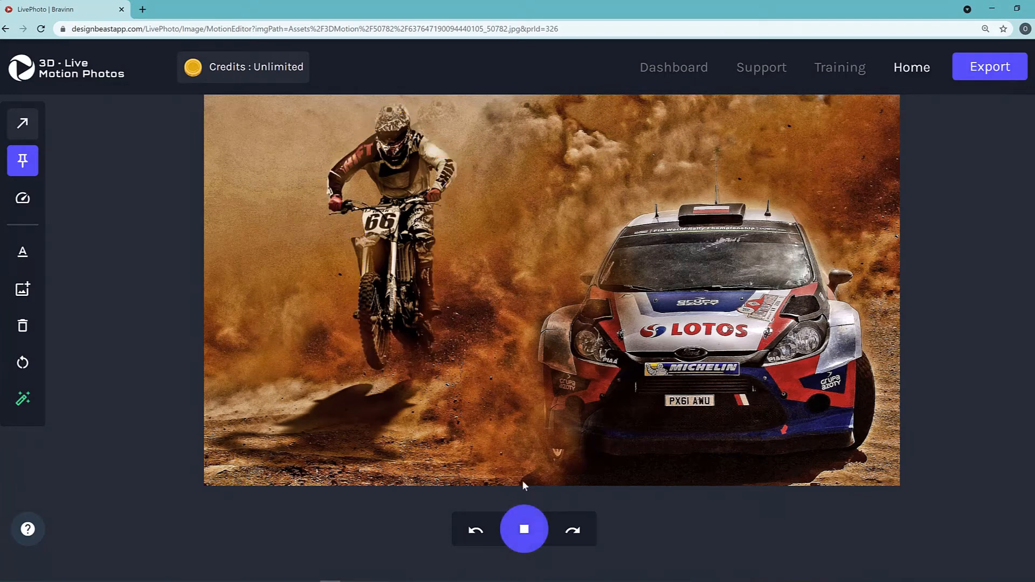
left_click(522, 540)
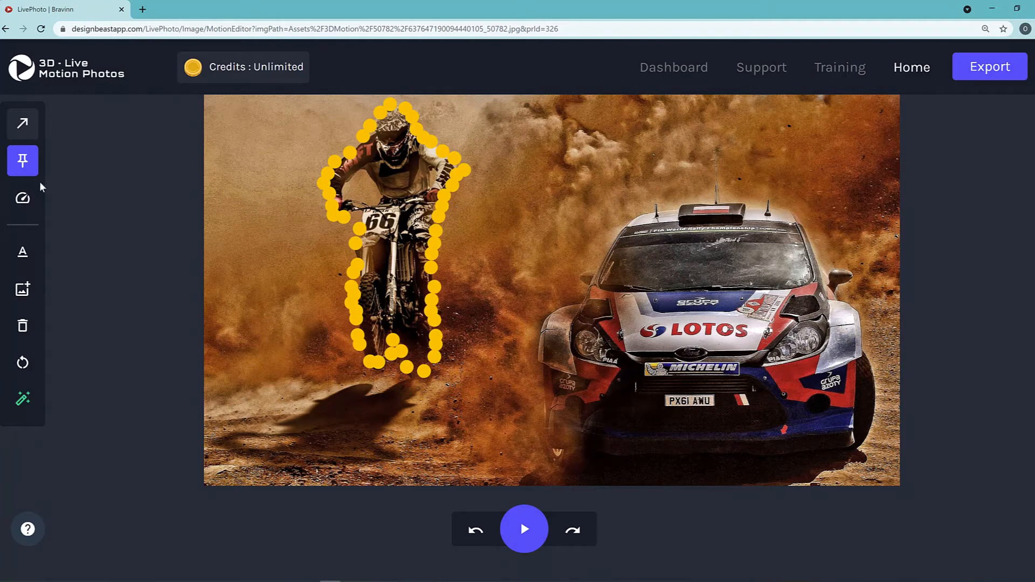
Draw direction arrows slanting up and to the right in the dust on both sides of the motorcyclist.
left_click(29, 126)
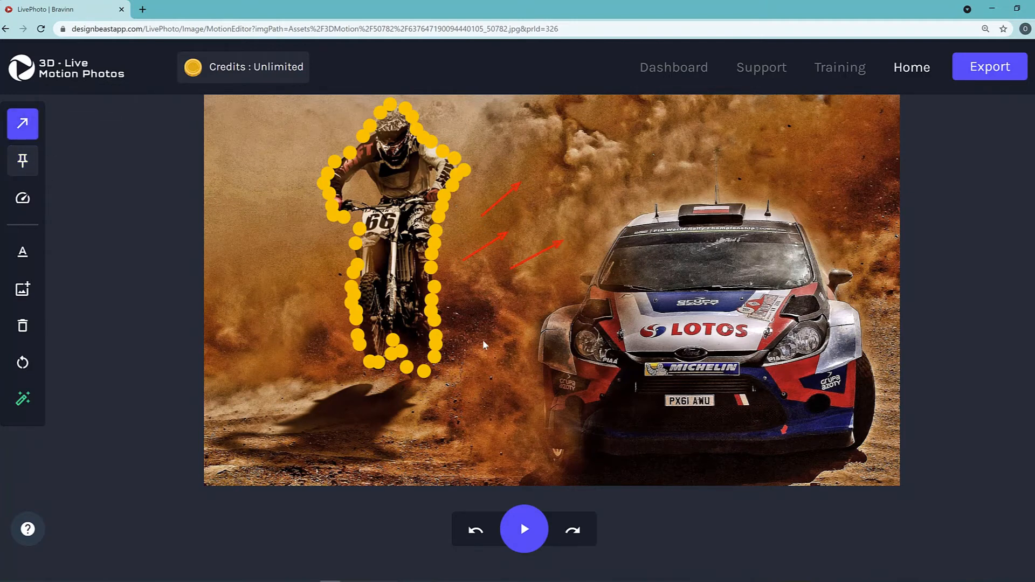
left_click_drag(479, 343, 520, 295)
left_click_drag(277, 324, 319, 273)
left_click_drag(247, 264, 285, 226)
left_click_drag(270, 177, 305, 154)
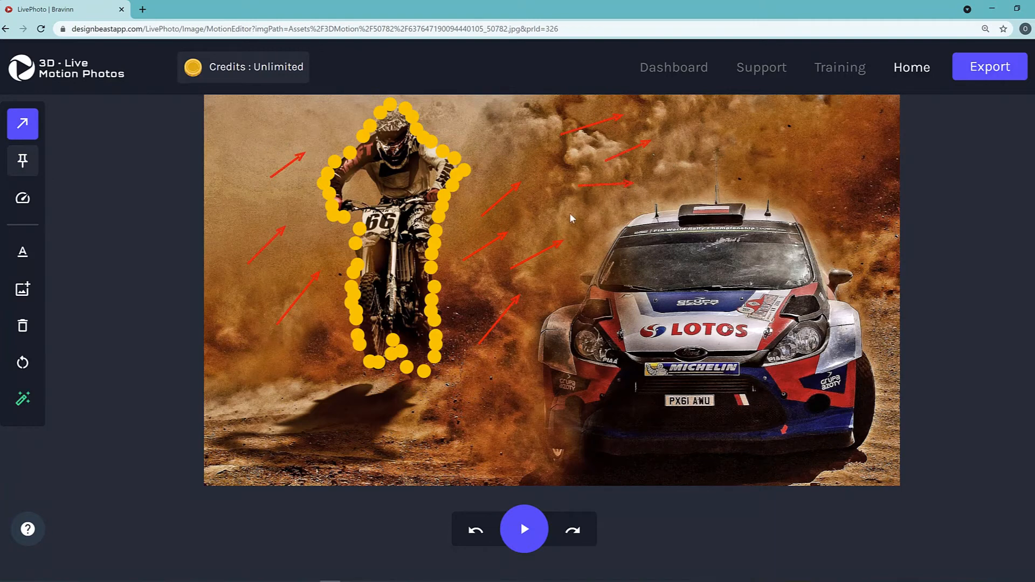
Draw rightward and upward direction arrows across the dust clouds above the car and along the photo's right edge.
left_click_drag(570, 213, 608, 197)
left_click_drag(522, 133, 558, 116)
left_click_drag(493, 153, 561, 141)
left_click_drag(531, 168, 583, 158)
left_click_drag(695, 145, 745, 134)
left_click_drag(857, 205, 883, 174)
left_click_drag(843, 224, 878, 209)
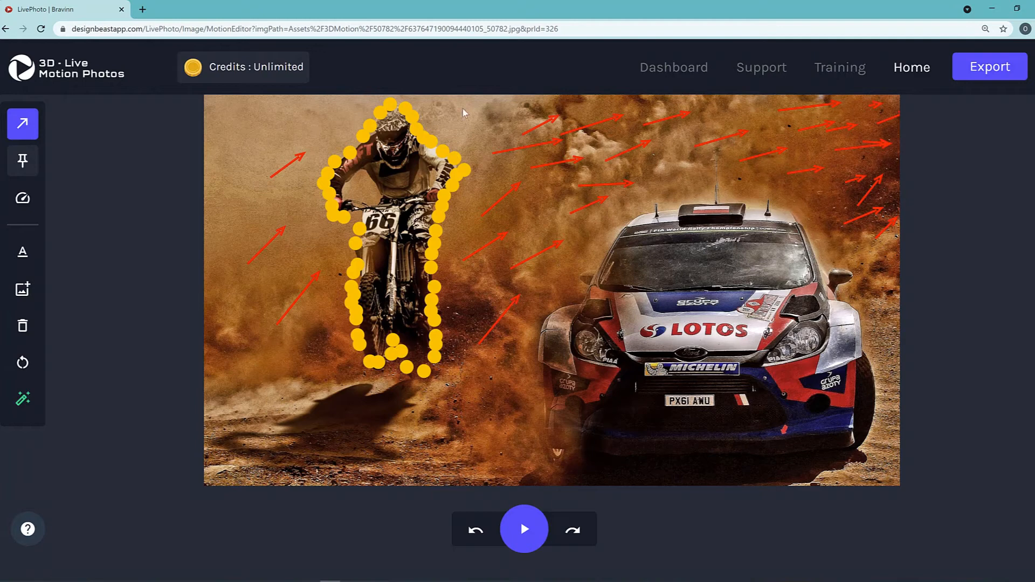
Fill the dust beside the rider's head and the ground below and around the bike with up-right direction arrows.
left_click_drag(464, 109, 519, 102)
left_click_drag(232, 127, 278, 111)
left_click_drag(253, 427, 326, 407)
left_click_drag(307, 448, 376, 427)
mouse_move(384, 464)
left_mouse_down()
mouse_move(484, 423)
mouse_move(513, 397)
left_mouse_up()
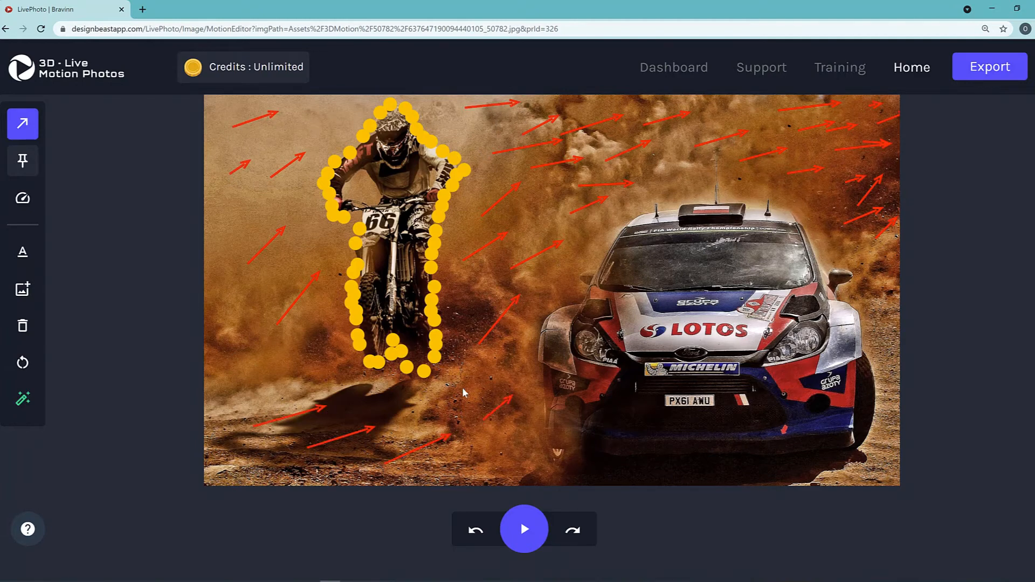
left_click_drag(445, 398, 490, 379)
left_click_drag(476, 452, 517, 437)
left_click_drag(243, 406, 289, 379)
left_click_drag(265, 357, 342, 342)
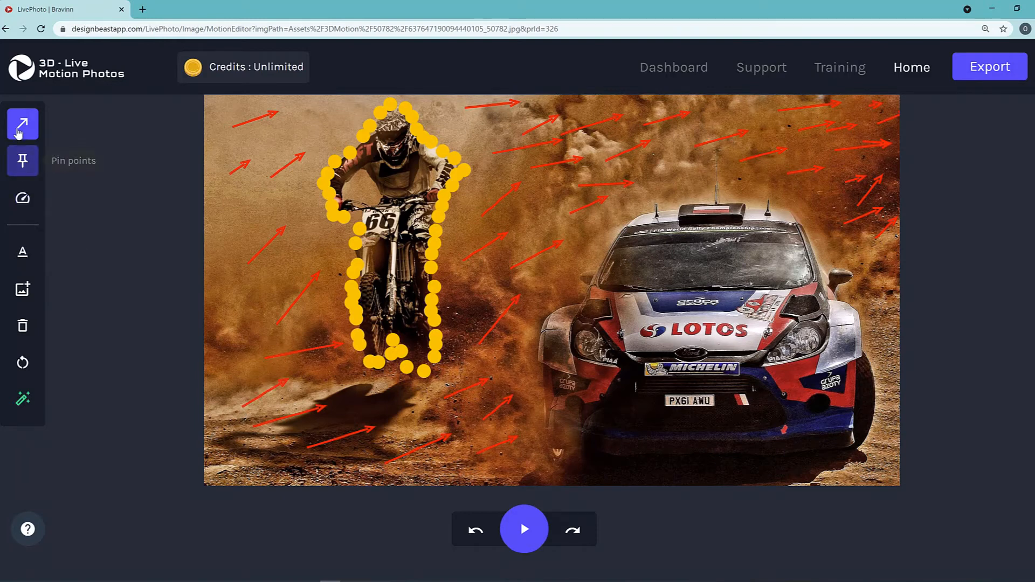
Outline the rally car with pin points along its left side, underside, right side and roof.
left_click(22, 161)
mouse_move(612, 238)
left_mouse_down()
mouse_move(597, 282)
mouse_move(537, 348)
left_mouse_up()
left_click_drag(541, 389, 540, 402)
left_click(541, 366)
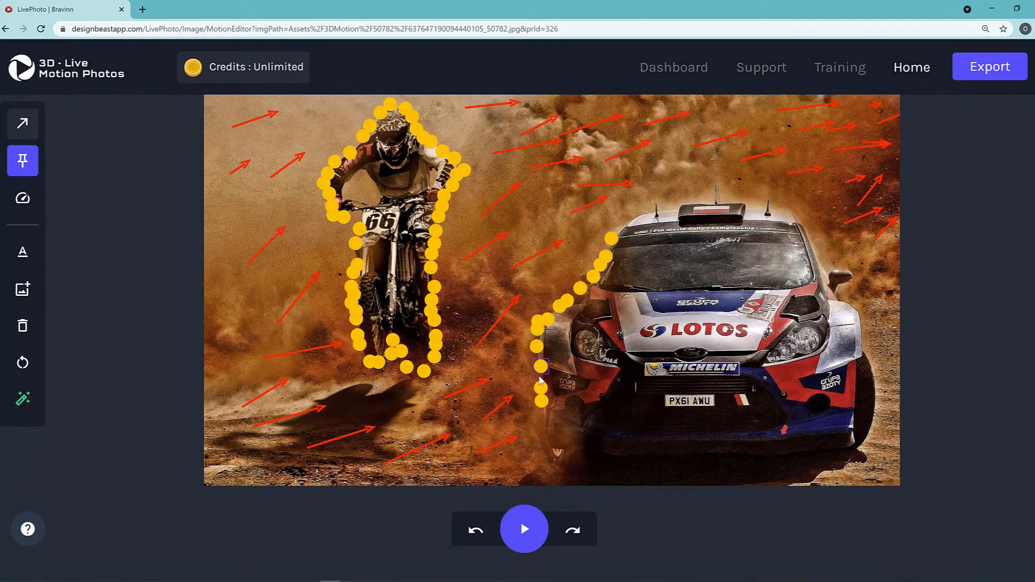
left_click(537, 376)
left_click(537, 356)
mouse_move(541, 412)
left_mouse_down()
mouse_move(548, 459)
mouse_move(573, 471)
mouse_move(699, 470)
mouse_move(782, 458)
mouse_move(650, 469)
mouse_move(854, 447)
mouse_move(817, 457)
mouse_move(870, 433)
left_mouse_up()
mouse_move(875, 398)
left_mouse_down()
mouse_move(858, 307)
mouse_move(840, 294)
mouse_move(850, 275)
mouse_move(808, 262)
mouse_move(816, 243)
mouse_move(787, 215)
left_mouse_up()
mouse_move(825, 267)
left_mouse_down()
mouse_move(798, 226)
mouse_move(758, 212)
mouse_move(659, 209)
mouse_move(622, 231)
left_mouse_up()
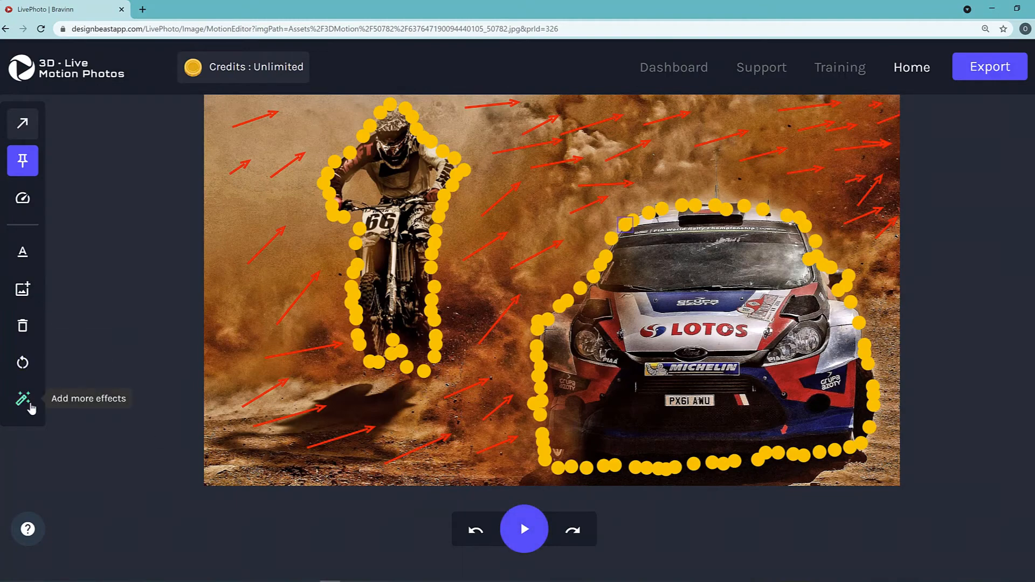
Browse the additional effects and apply the Snow Effect to the photo.
left_click(29, 406)
scroll(410, 322, "down", 2)
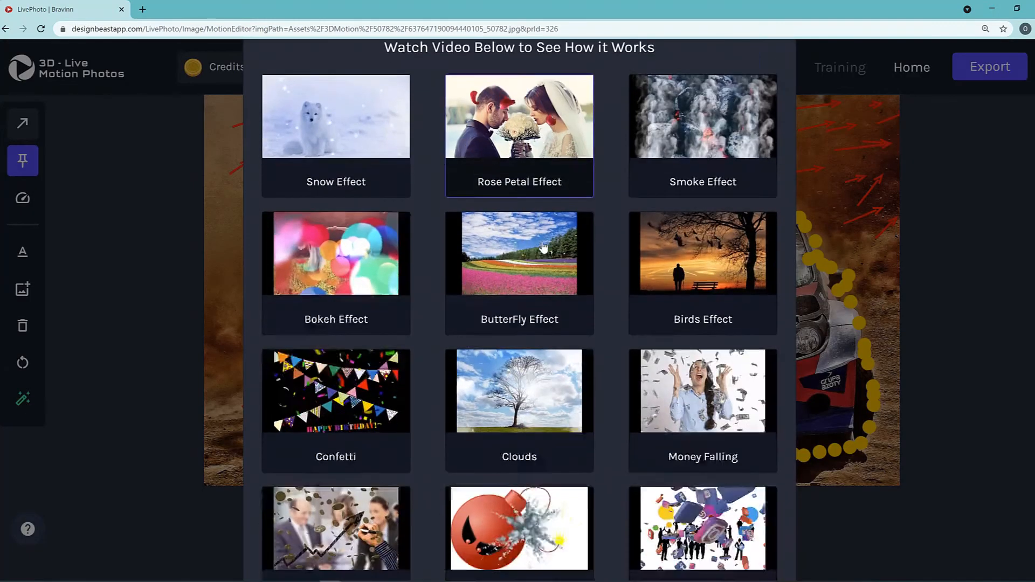
scroll(426, 302, "down", 3)
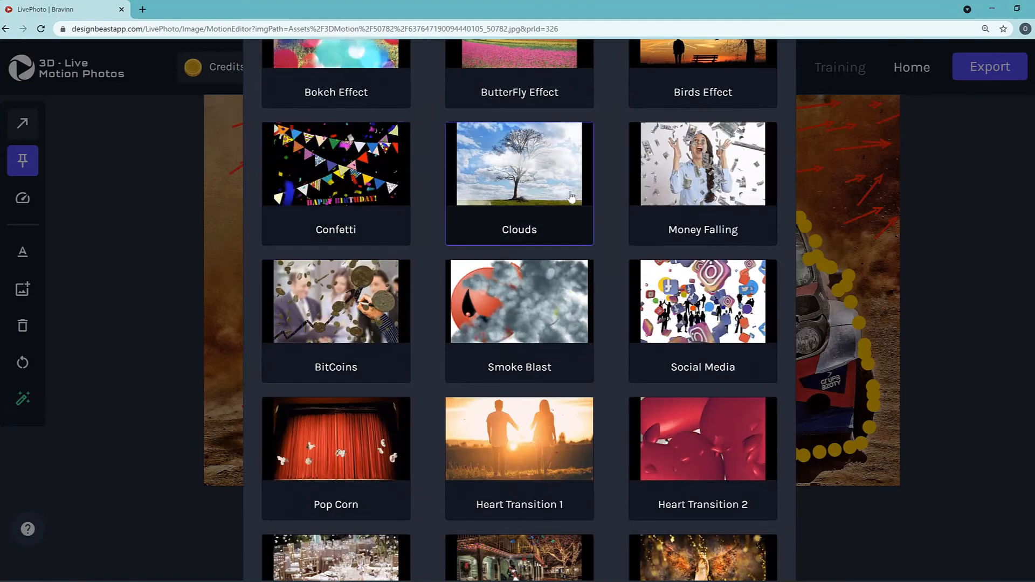
scroll(583, 413, "down", 3)
scroll(583, 413, "down", 3)
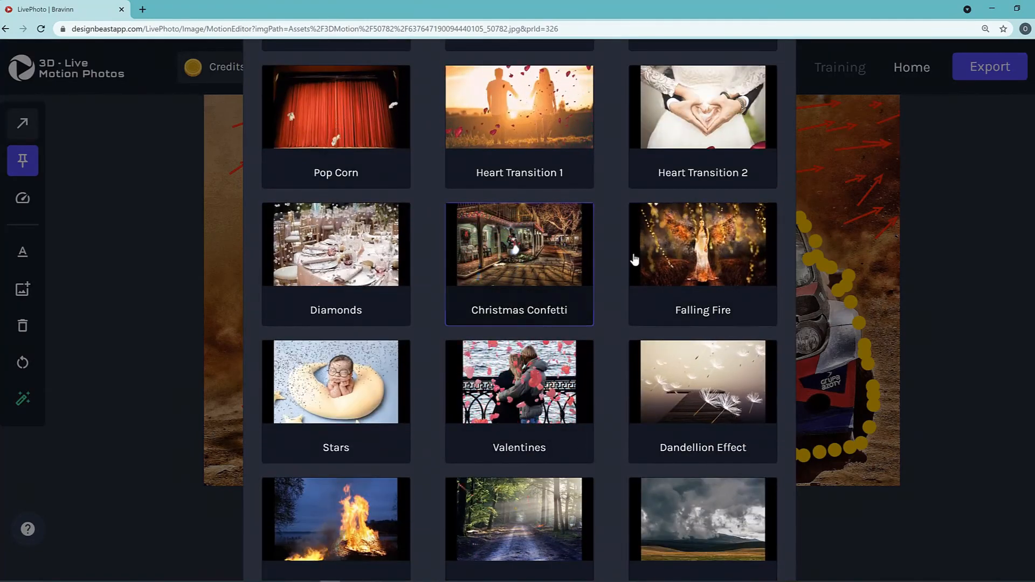
scroll(633, 381, "down", 1)
scroll(605, 409, "up", 12)
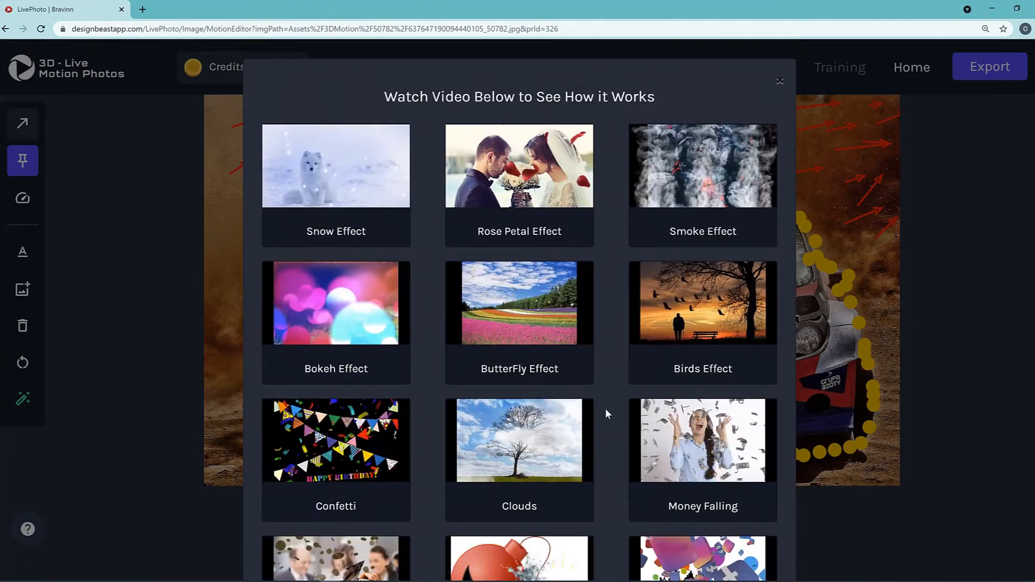
left_click(337, 187)
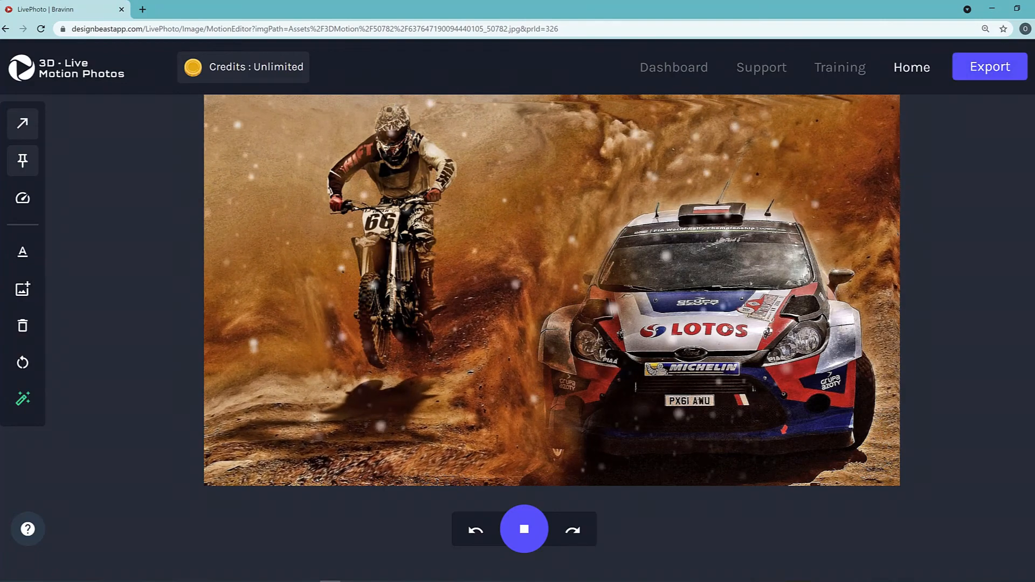
Add the Smoke Effect to the photo and stop the motion preview.
left_click(24, 399)
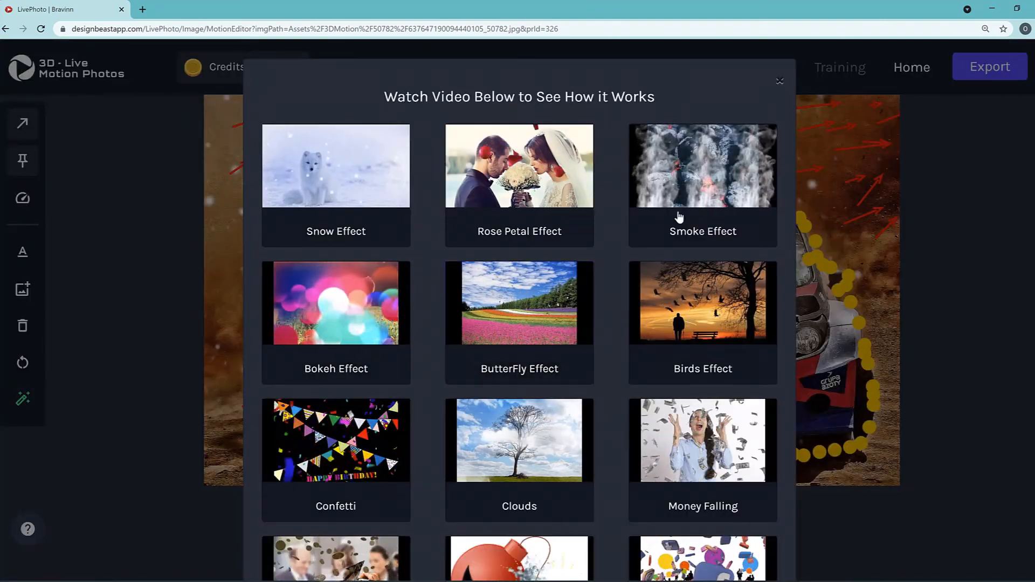
left_click(686, 188)
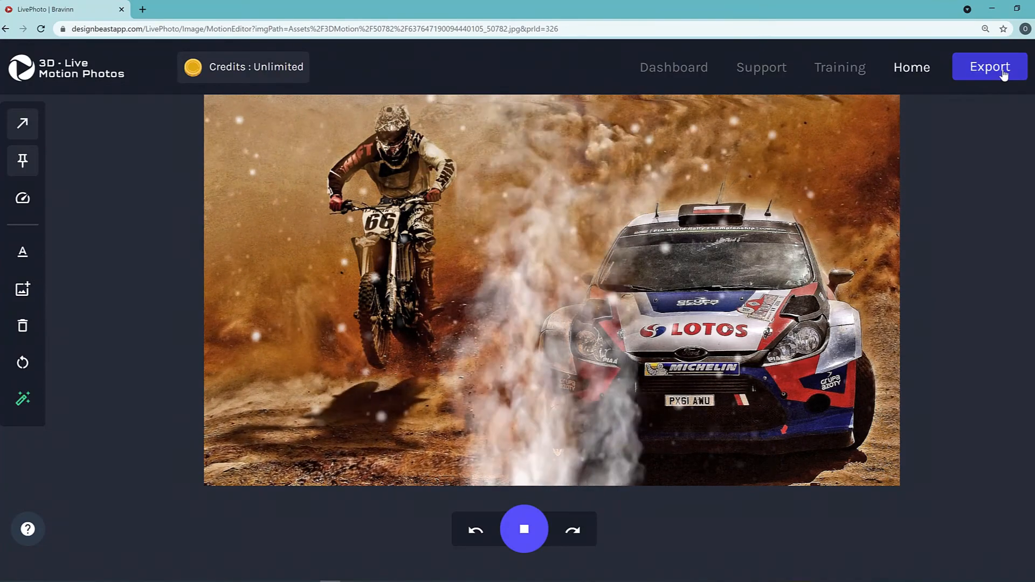
left_click(591, 278)
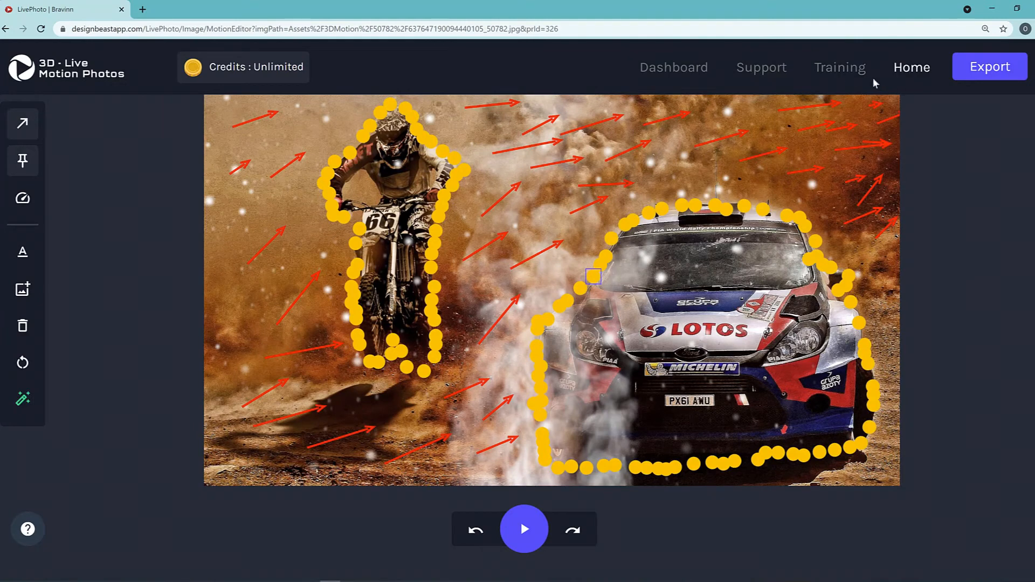
Leave the motion editor for the dashboard, discarding the changes, and open Magic Object Remover.
left_click(685, 69)
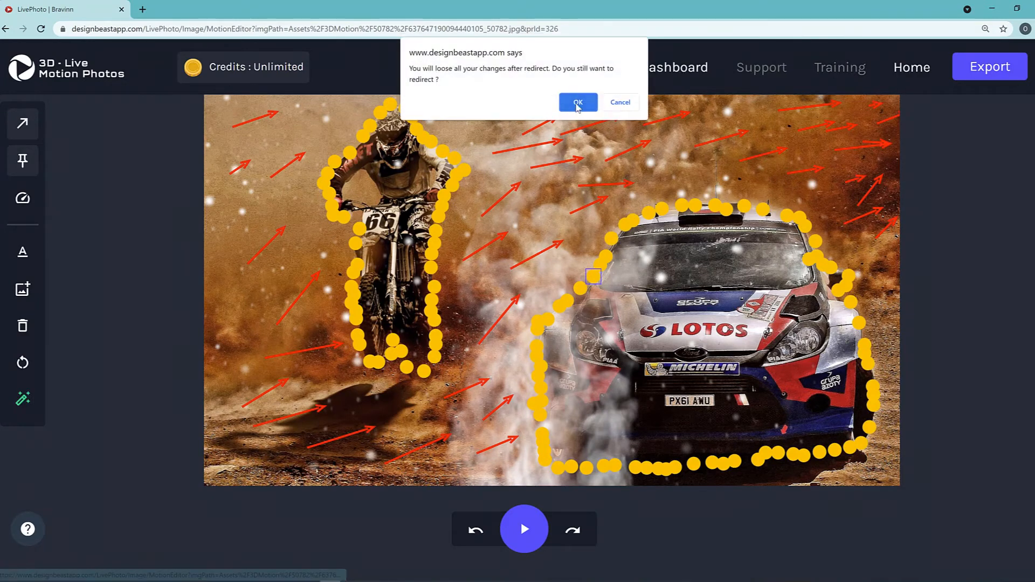
left_click(578, 102)
scroll(904, 295, "down", 2)
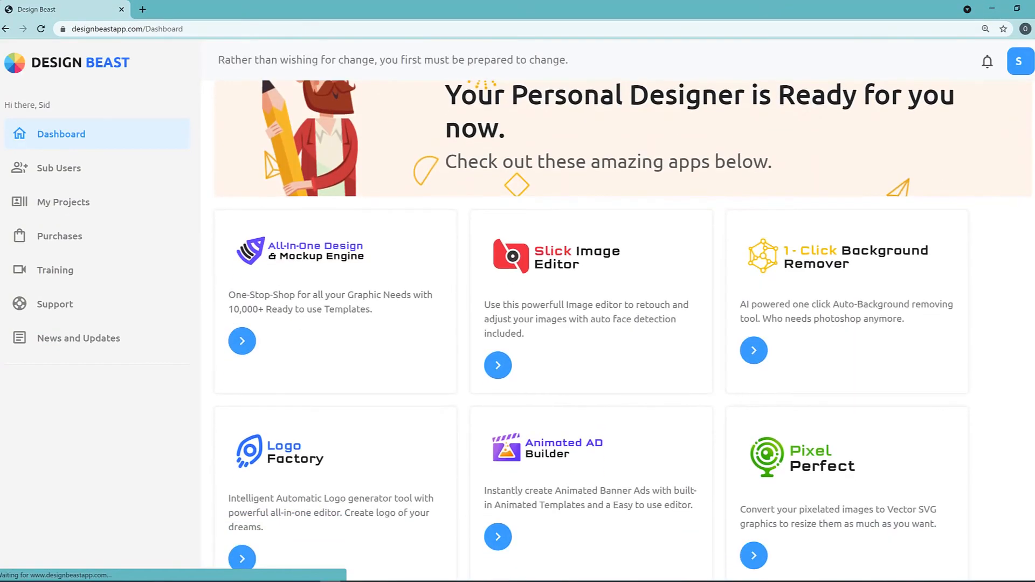
scroll(623, 331, "down", 2)
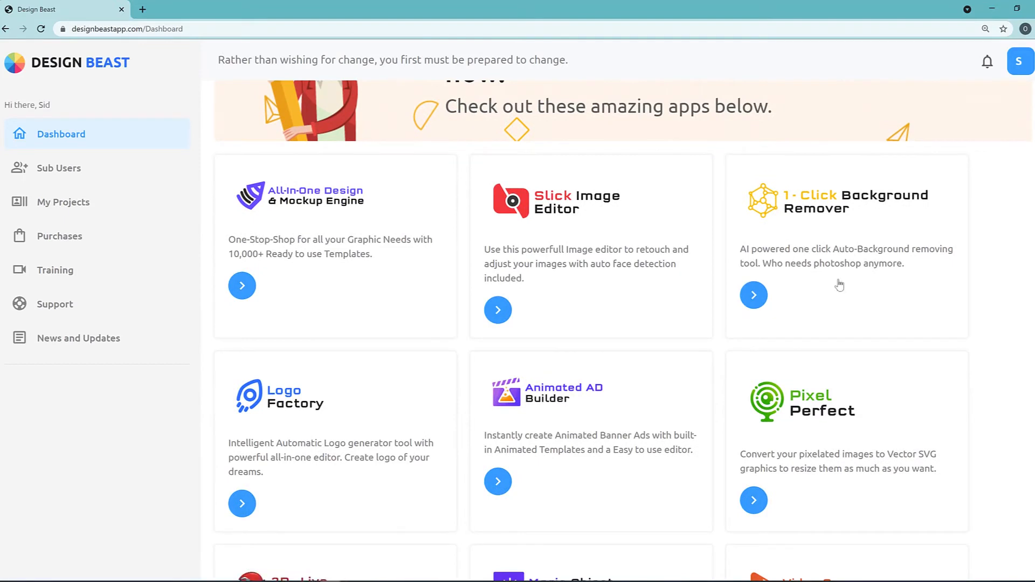
scroll(596, 266, "down", 2)
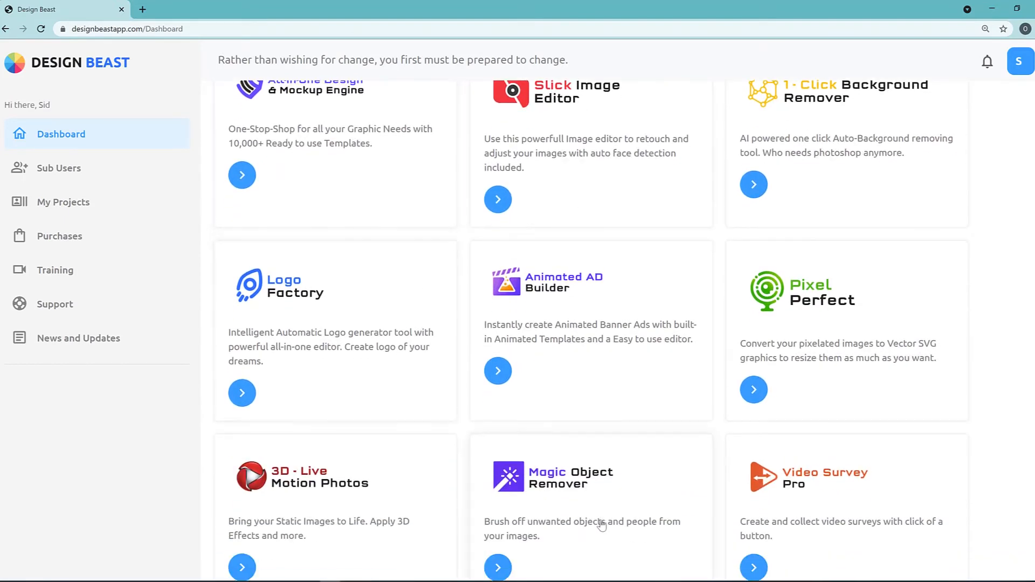
left_click(498, 567)
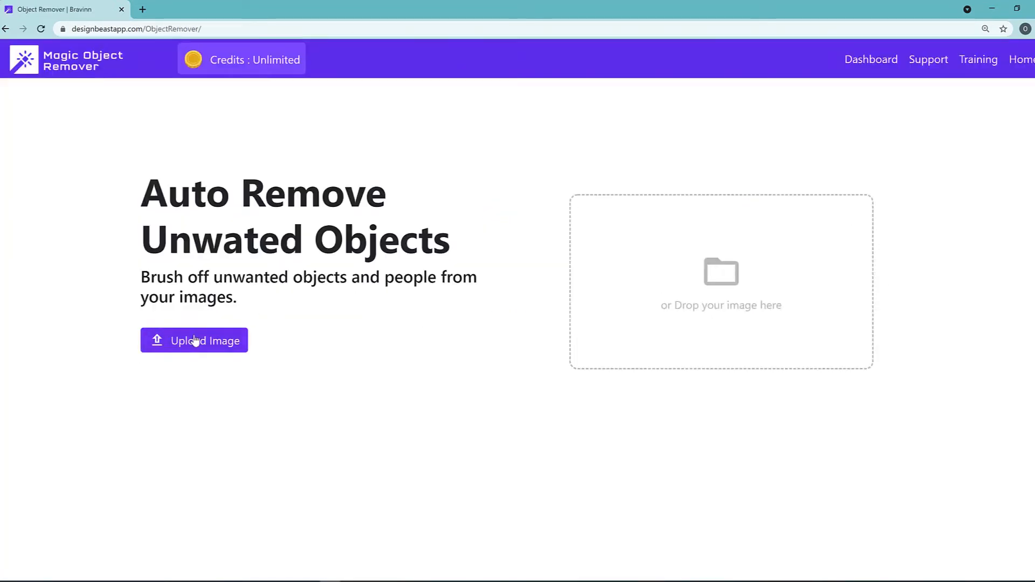
Upload the photo of the two people walking along the beach.
left_click_drag(168, 195, 367, 240)
left_click(412, 300)
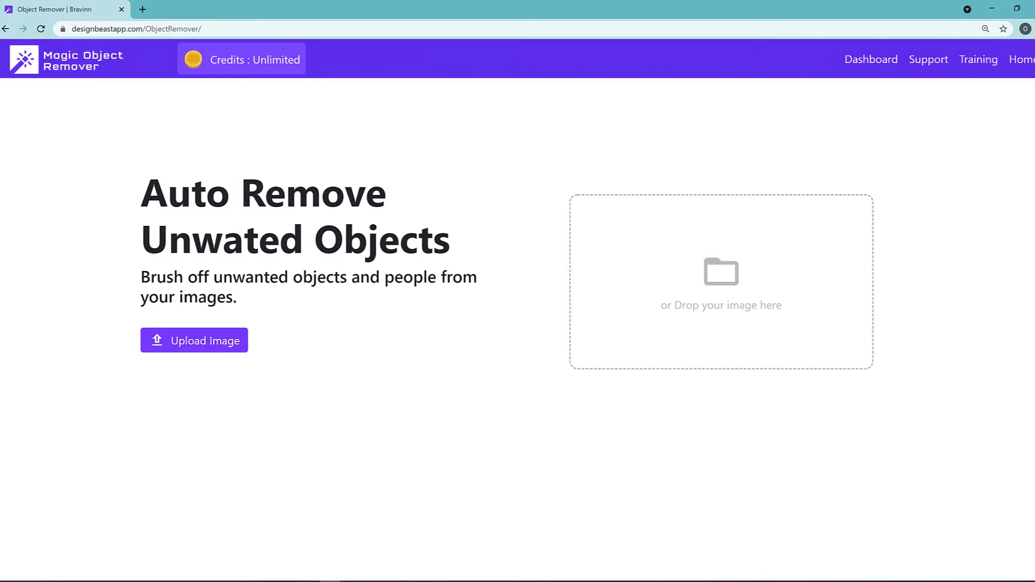
left_click(194, 340)
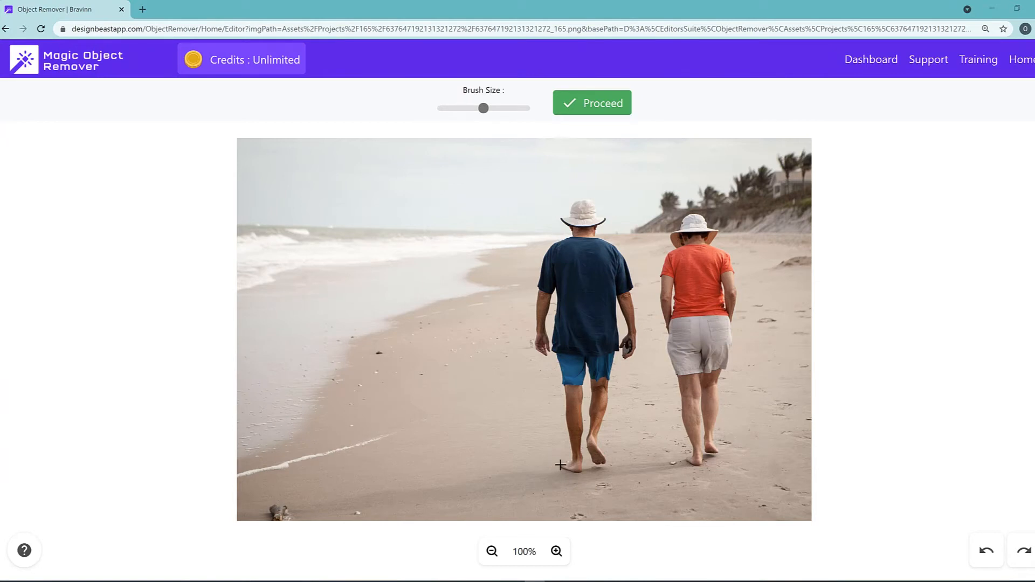
Enlarge the brush, mask the man in the navy shirt from hat to feet, and process his removal.
left_click_drag(484, 108, 516, 109)
mouse_move(547, 256)
left_mouse_down()
mouse_move(541, 303)
mouse_move(566, 469)
mouse_move(593, 448)
mouse_move(598, 390)
mouse_move(625, 339)
mouse_move(622, 268)
mouse_move(583, 210)
mouse_move(555, 246)
mouse_move(575, 400)
mouse_move(608, 320)
mouse_move(583, 238)
mouse_move(583, 334)
left_mouse_up()
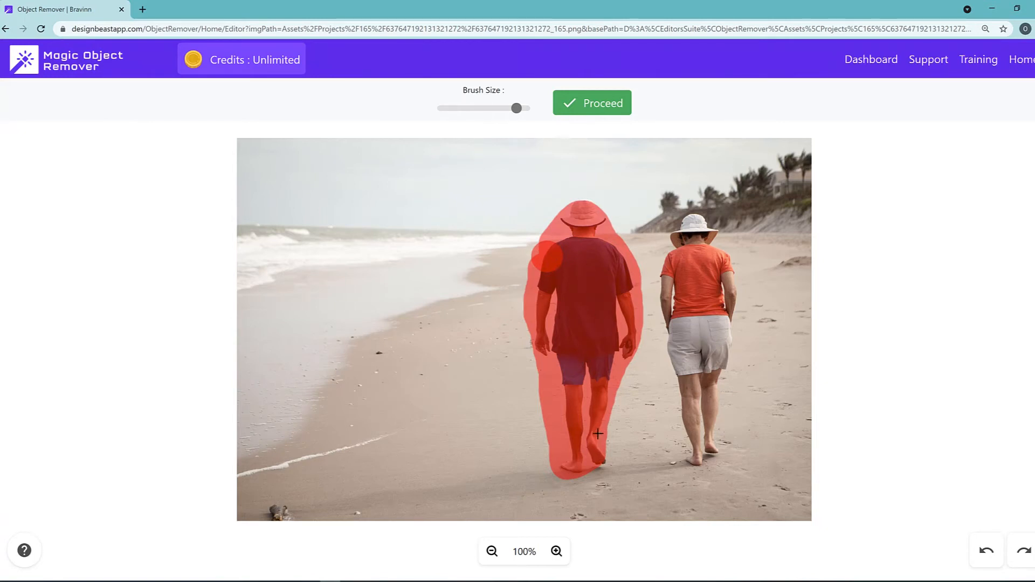
mouse_move(596, 471)
left_mouse_down()
mouse_move(603, 460)
mouse_move(571, 467)
left_mouse_up()
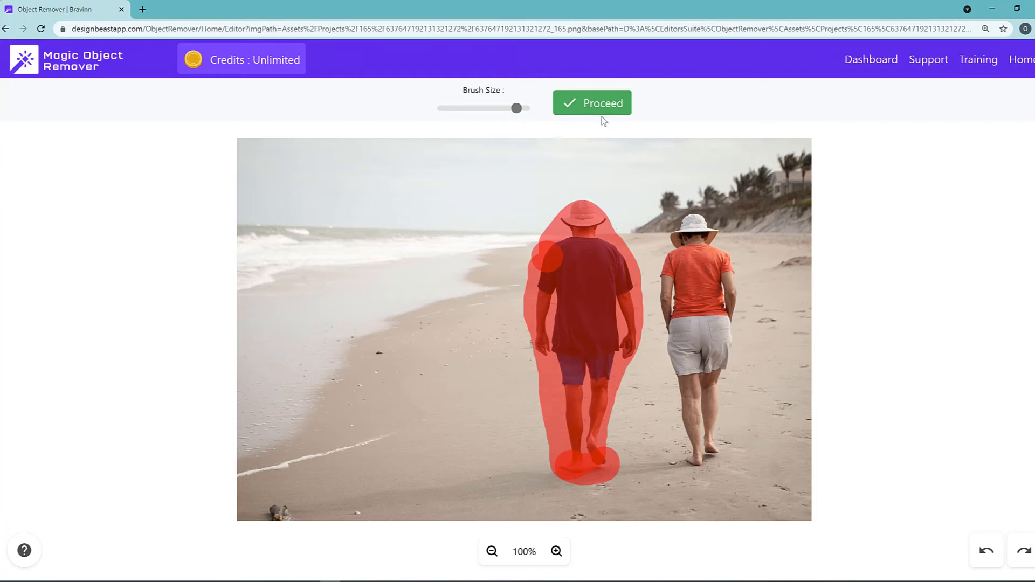
left_click(609, 108)
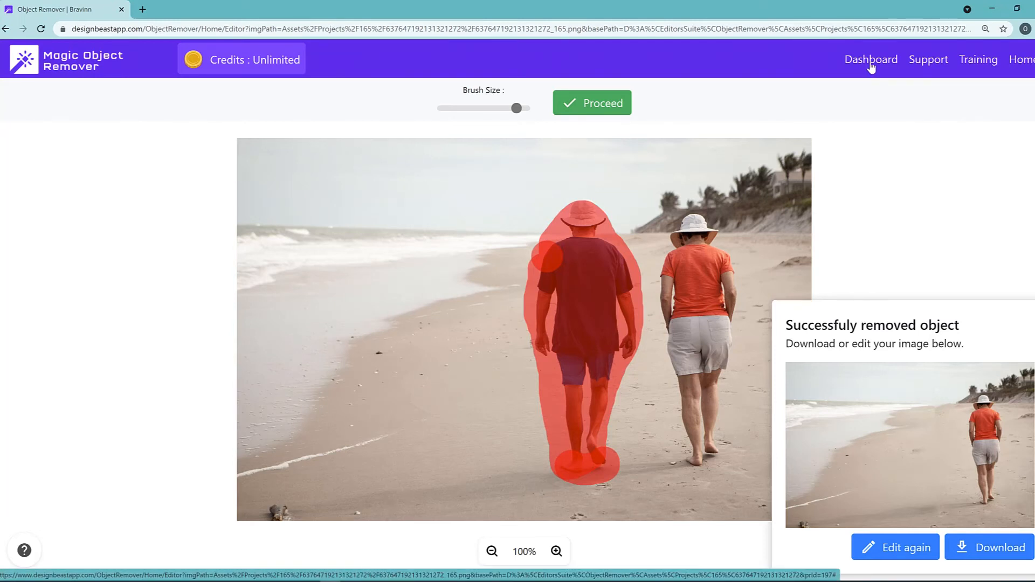
Return to the dashboard, discarding the changes, and open Slick Image Editor.
left_click(871, 60)
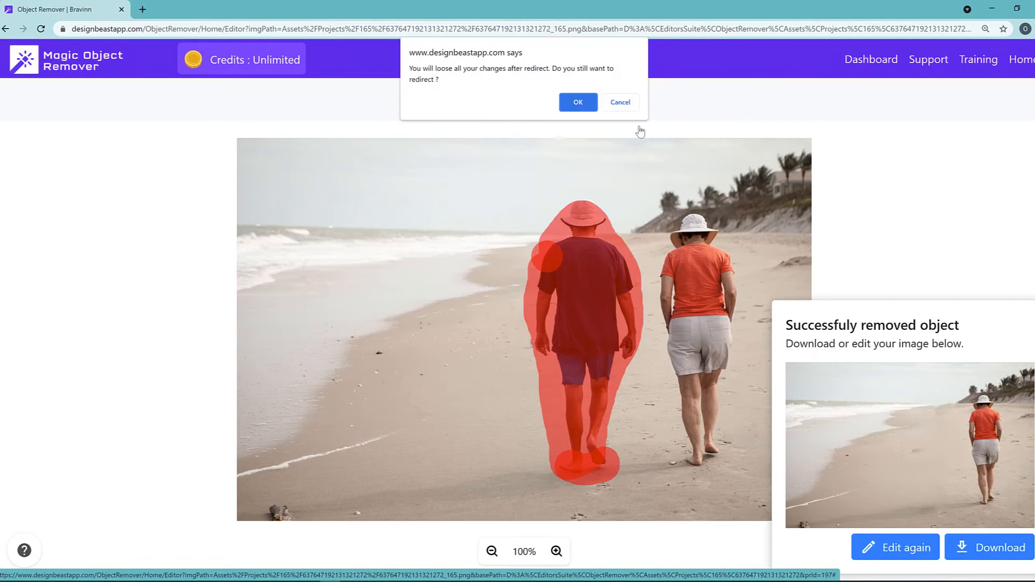
left_click(574, 102)
scroll(728, 337, "down", 1)
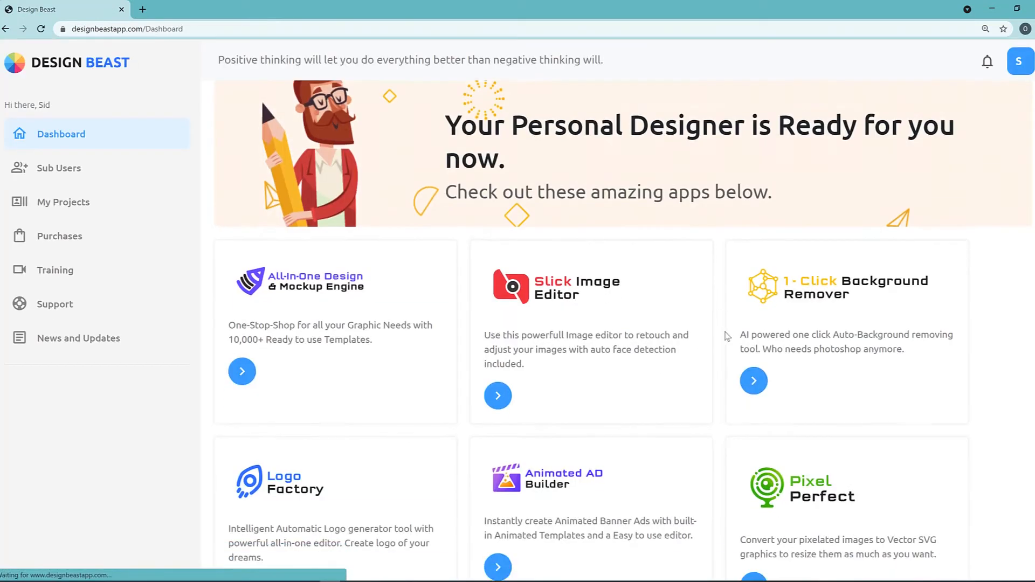
scroll(725, 337, "down", 1)
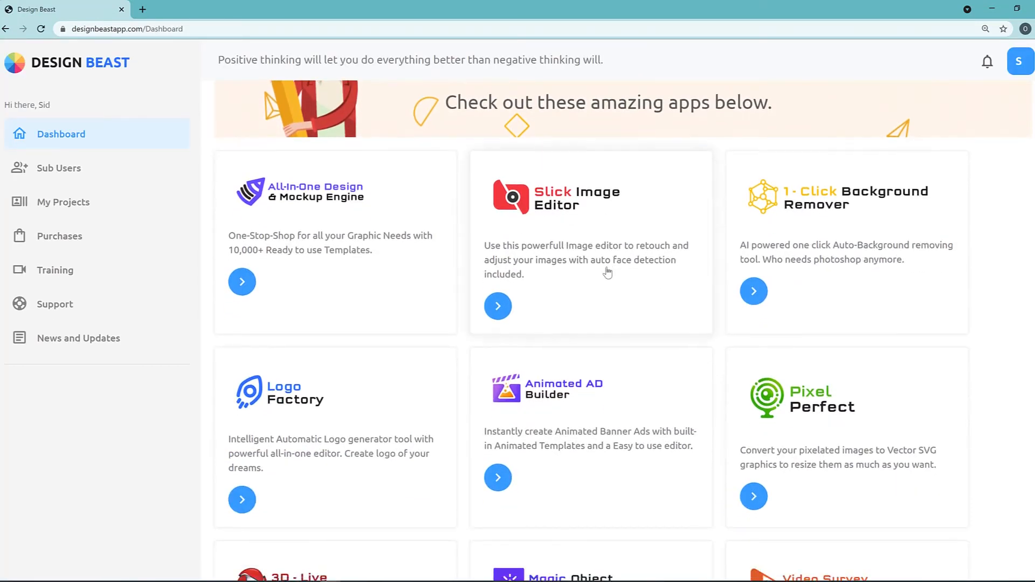
scroll(540, 205, "down", 3)
scroll(535, 201, "down", 1)
scroll(536, 199, "up", 3)
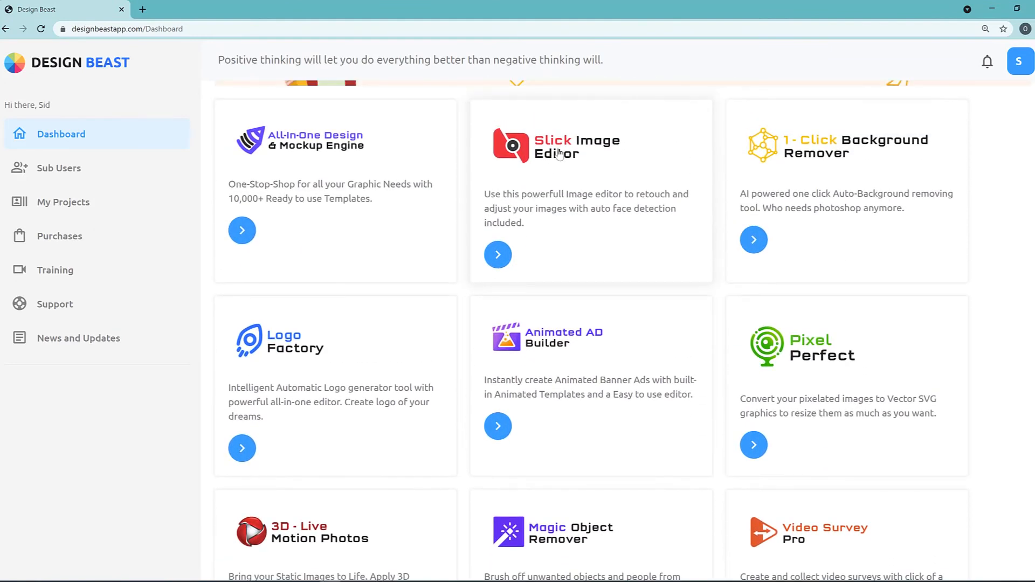
left_click(559, 155)
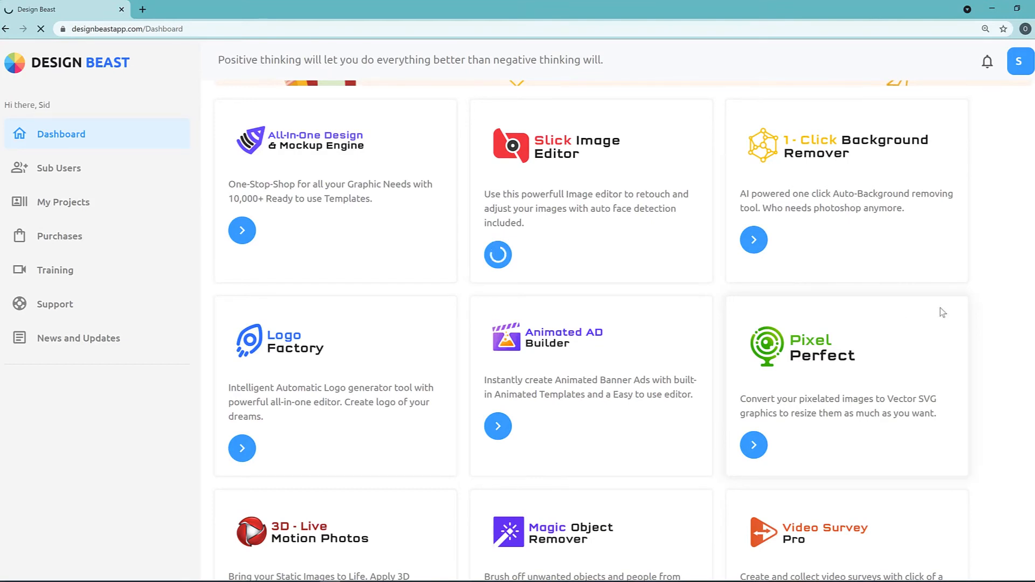
scroll(942, 311, "up", 3)
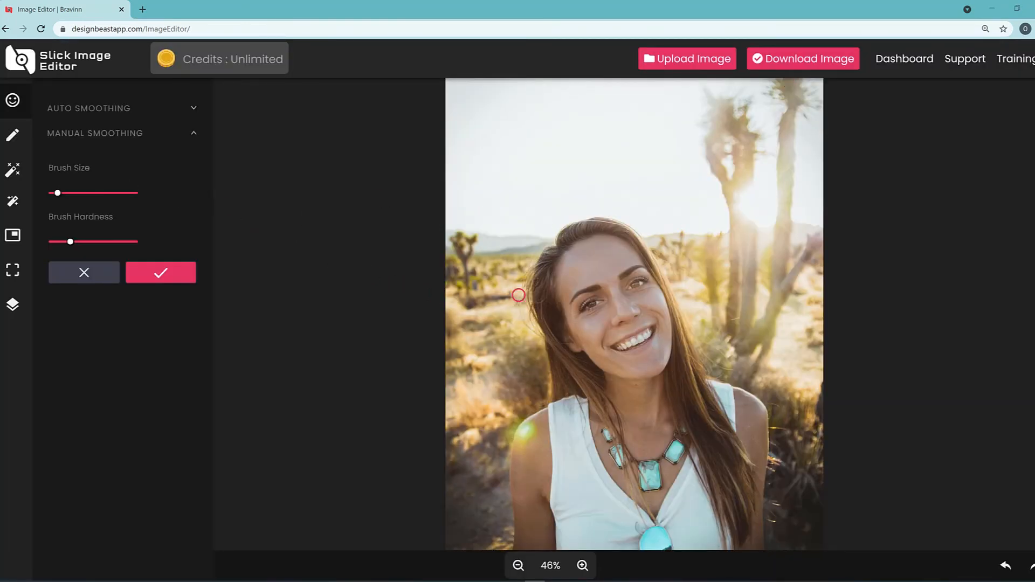
Check the auto smoothing settings for the portrait and collapse them again.
left_click(194, 109)
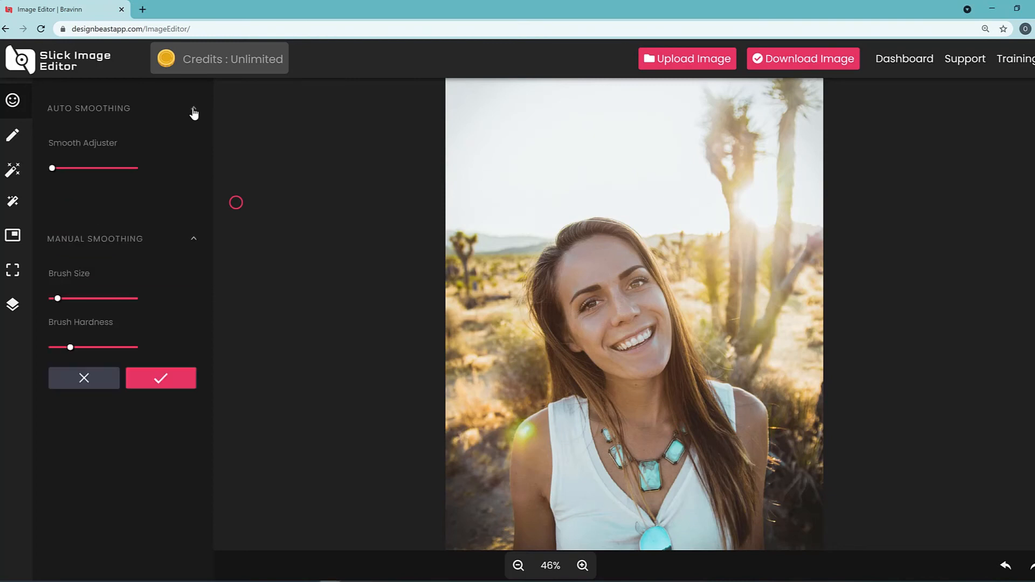
left_click(193, 111)
left_click(194, 110)
left_click(161, 111)
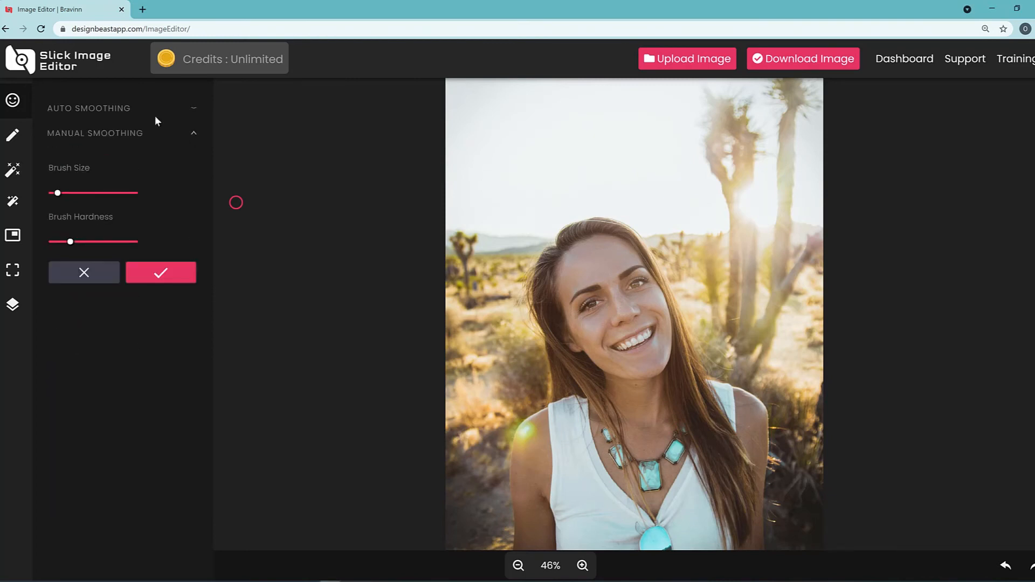
Check the portrait's Resize settings and leave them without applying.
left_click(12, 135)
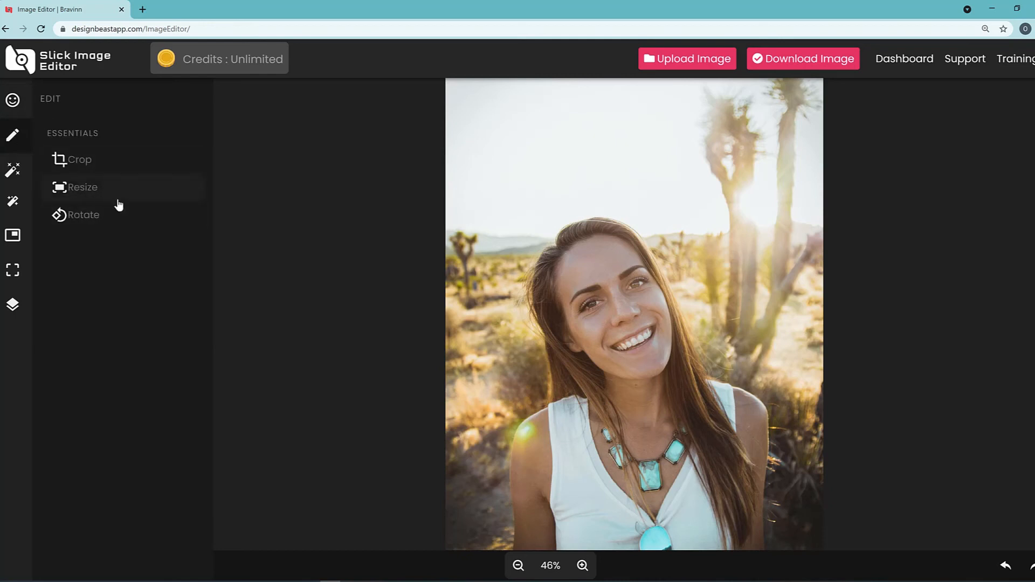
left_click(87, 190)
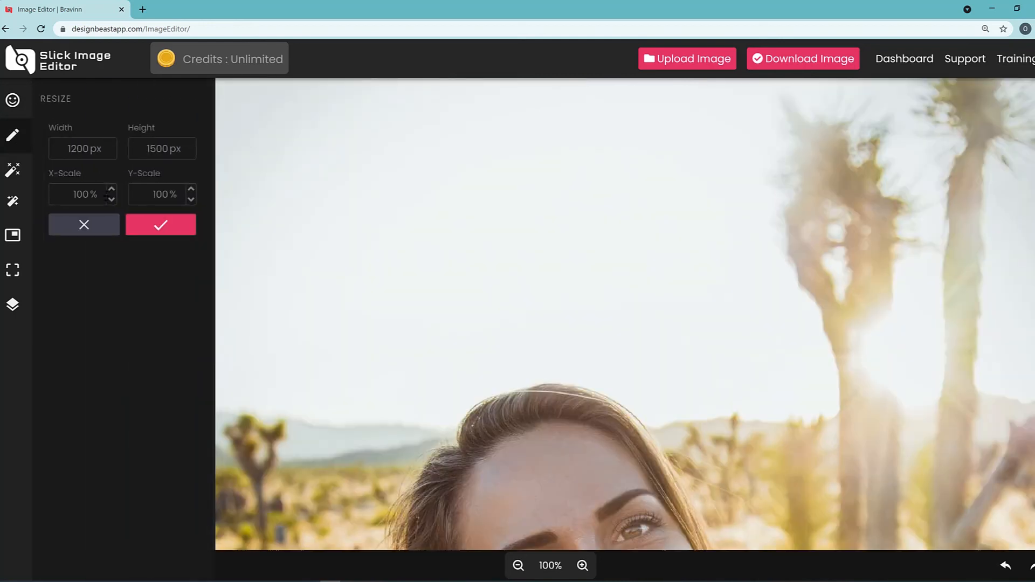
left_click(101, 231)
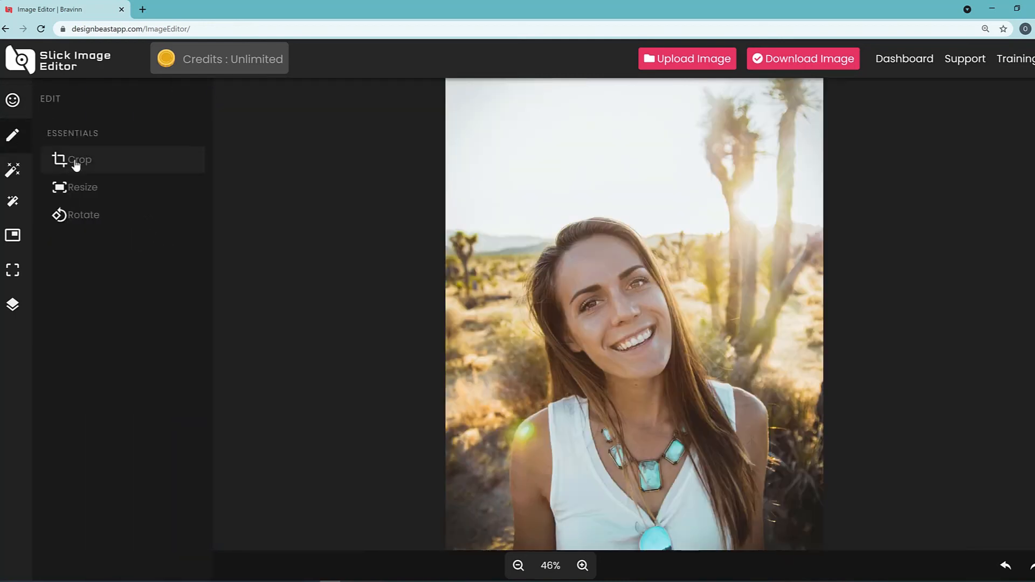
Preview the crop frame at 4:3, 1:1, 2:3 and 16:9, and return to the smoothing tools without cropping.
left_click(74, 163)
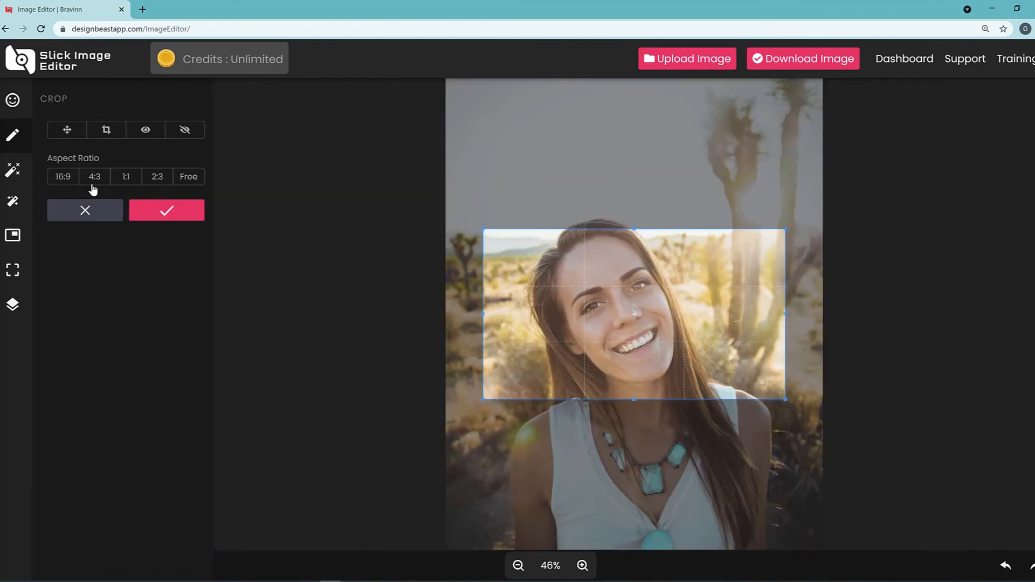
left_click(94, 178)
left_click(130, 180)
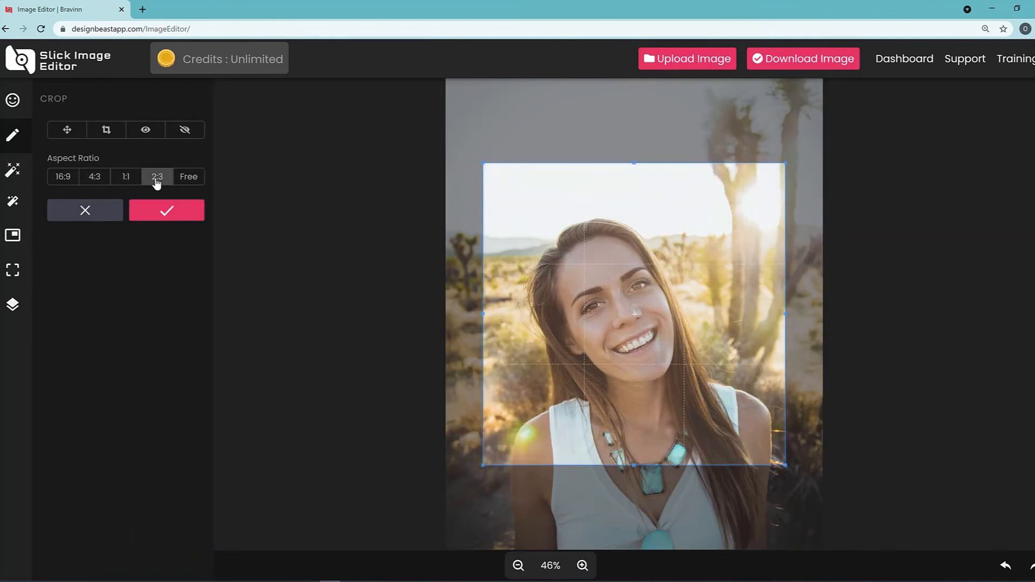
left_click(157, 181)
left_click(62, 181)
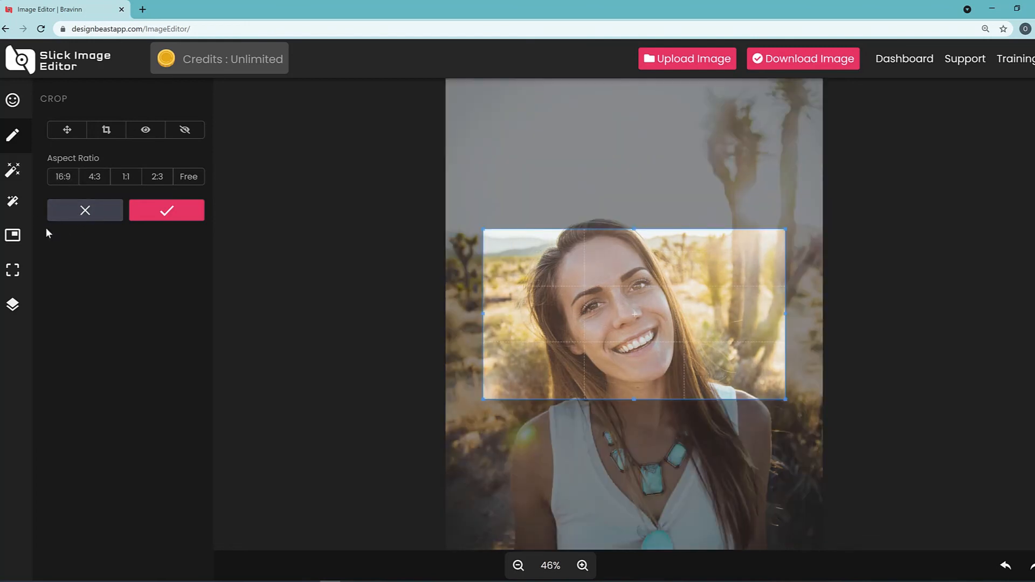
left_click(13, 100)
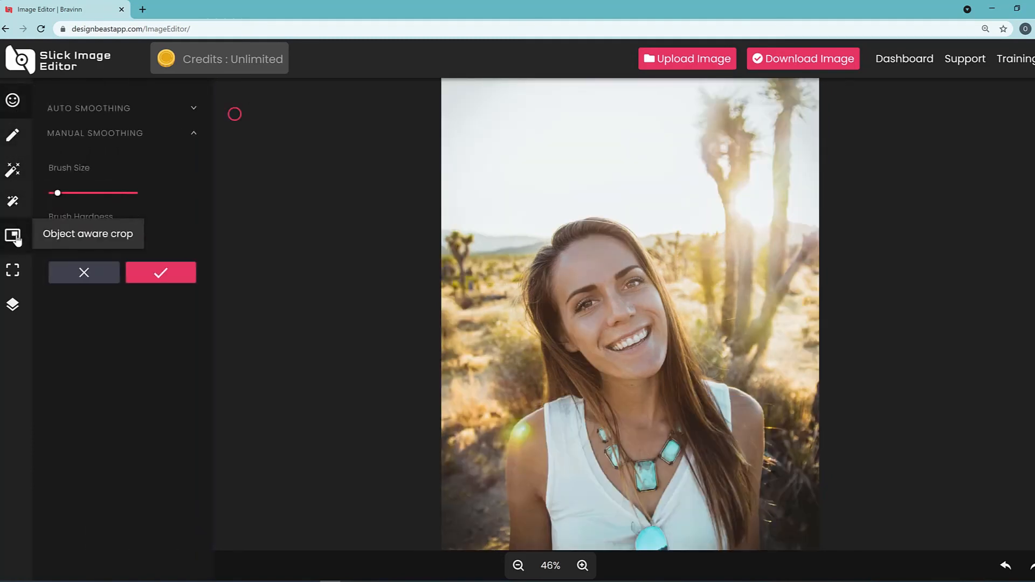
Look at the object aware crop and social media crop options without generating any cropped images.
left_click(17, 243)
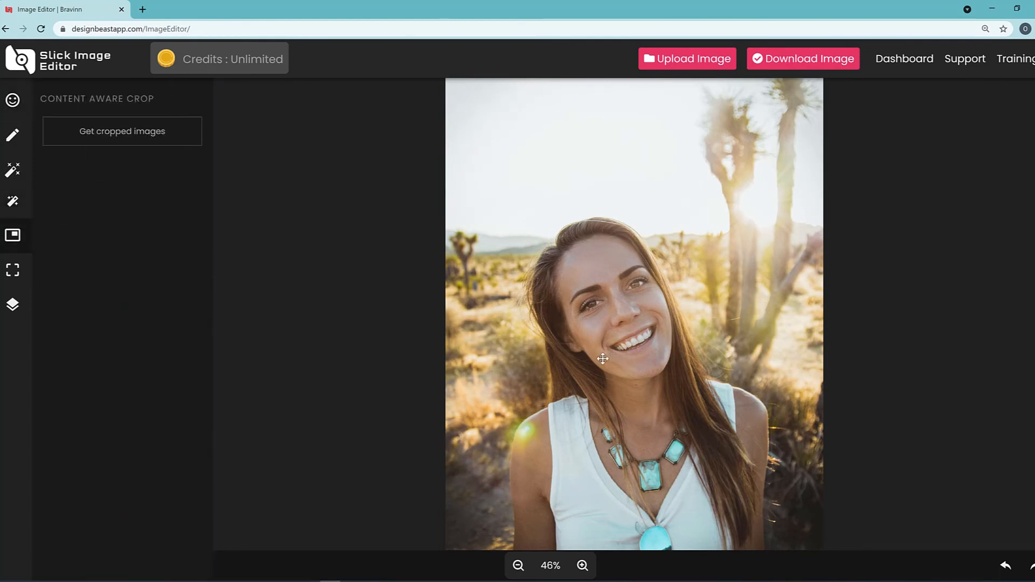
left_click(19, 278)
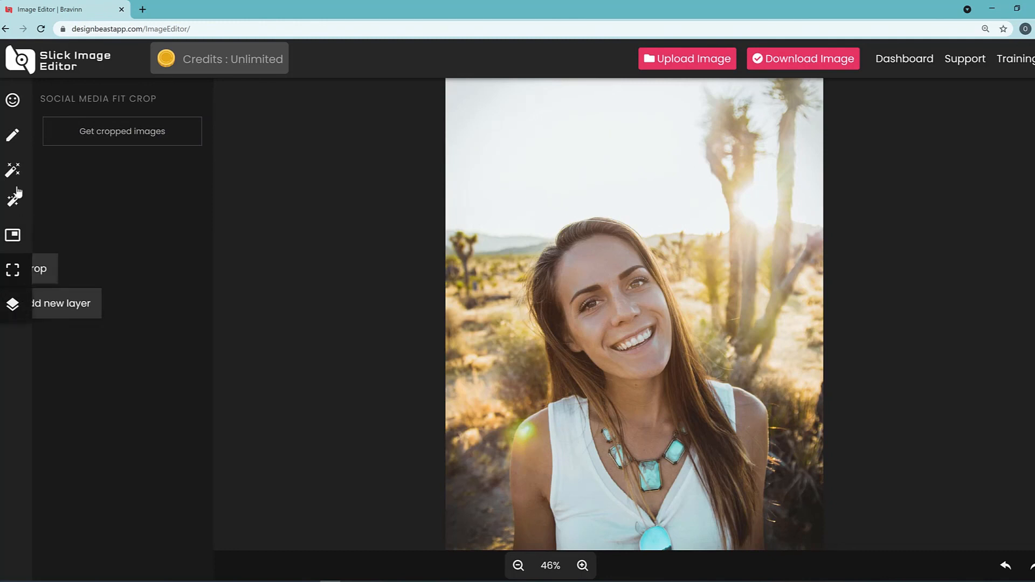
Return to the smoothing tools, slightly increase the manual smoothing brush size, and expand the auto smoothing settings.
left_click(15, 102)
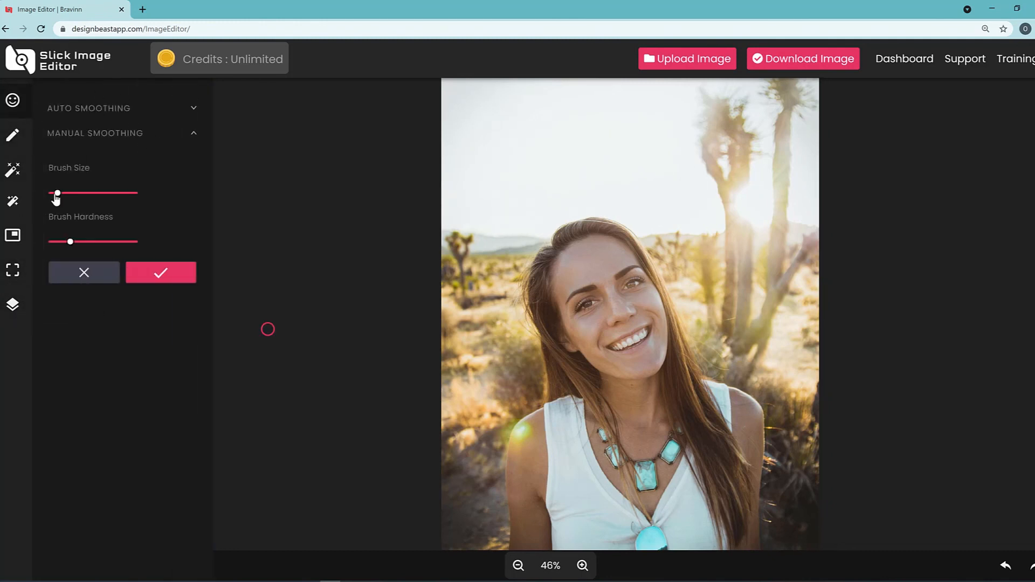
mouse_move(59, 199)
left_mouse_down()
mouse_move(69, 199)
mouse_move(60, 171)
mouse_move(139, 179)
mouse_move(54, 181)
mouse_move(60, 171)
mouse_move(50, 171)
left_mouse_up()
left_click(194, 109)
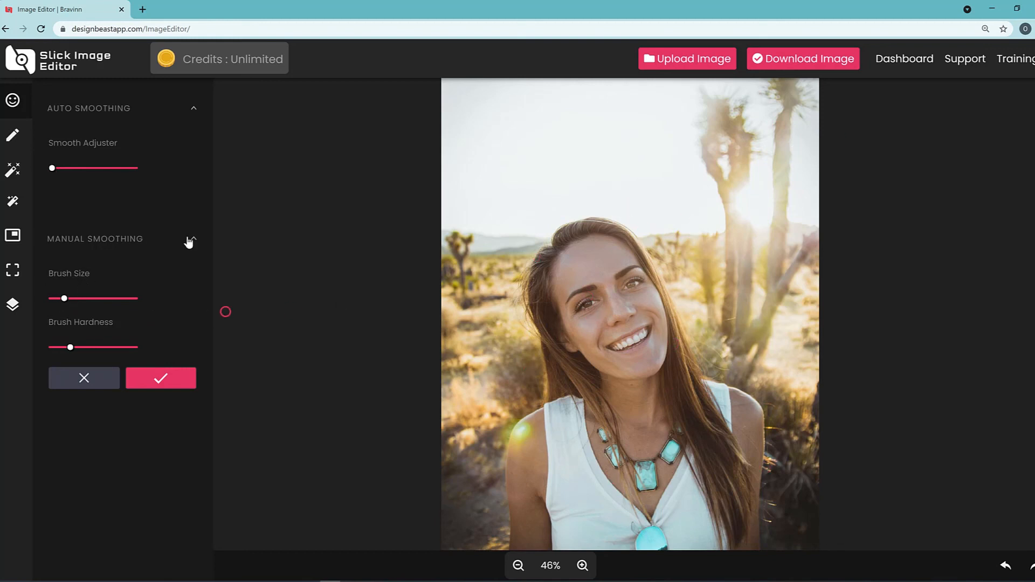
Preview the effect with the bright yellow-green thumbnail, two below Clarity, on the portrait.
left_click(13, 170)
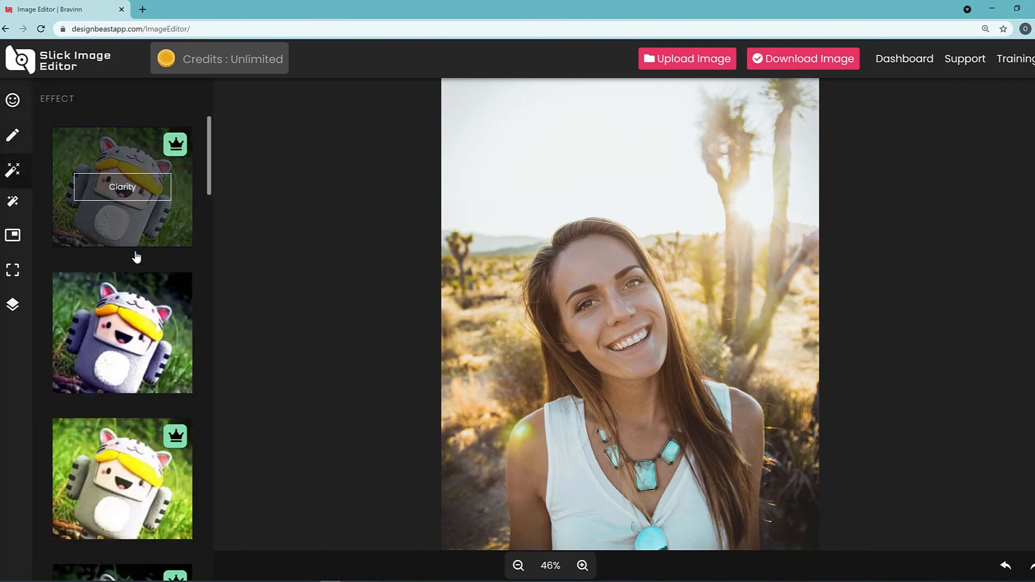
scroll(142, 292, "down", 1)
left_click(131, 318)
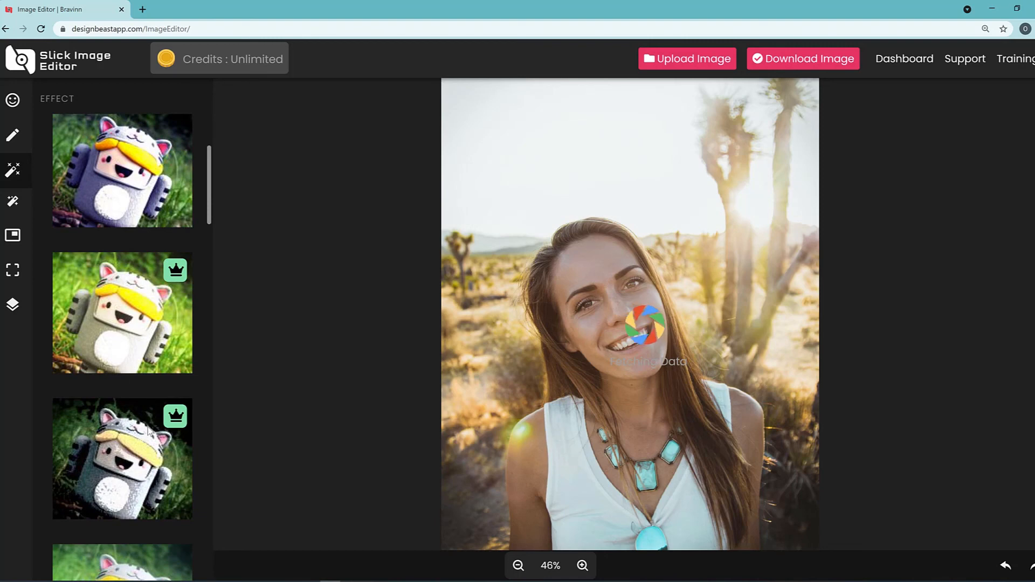
Preview the pink-toned effect with the orange-haired thumbnail on the portrait, and leave the effects without applying it.
scroll(169, 291, "down", 4)
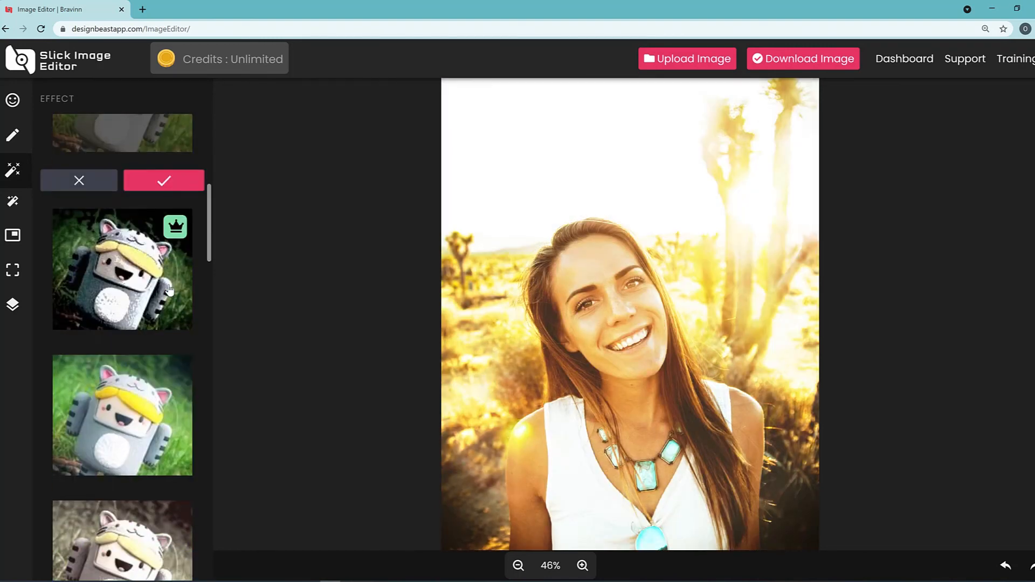
scroll(169, 292, "down", 2)
scroll(147, 351, "down", 3)
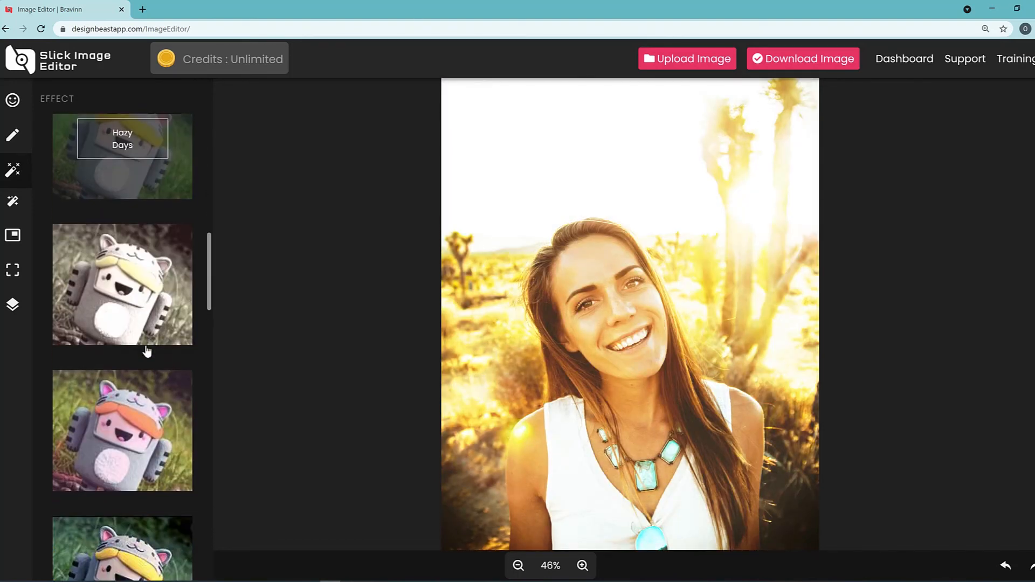
scroll(147, 388, "down", 3)
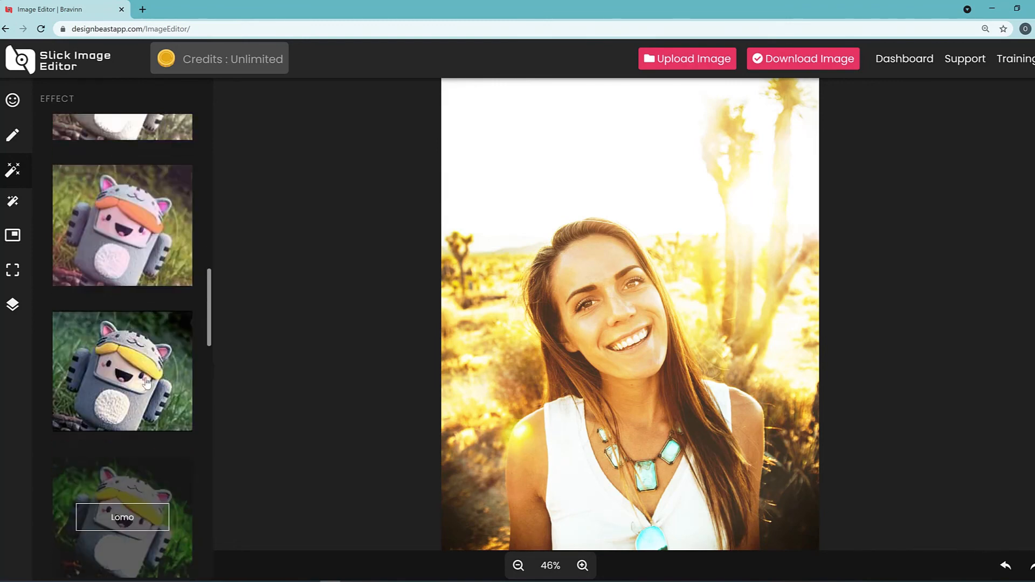
left_click(142, 272)
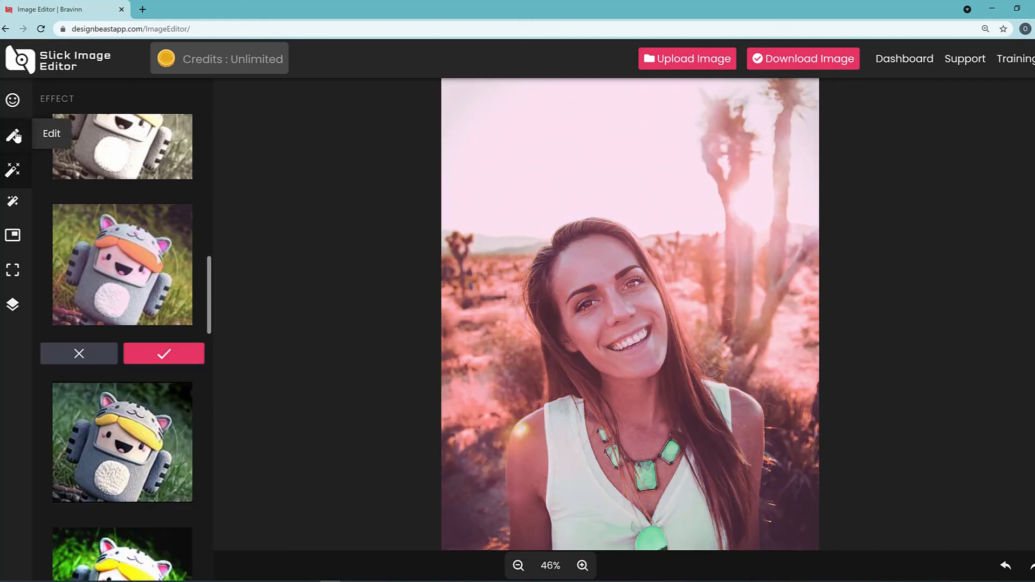
left_click(12, 101)
Enhance the portrait with saturation above the midpoint and highlights and contrast at the midpoint, and apply the enhancement.
left_click(16, 205)
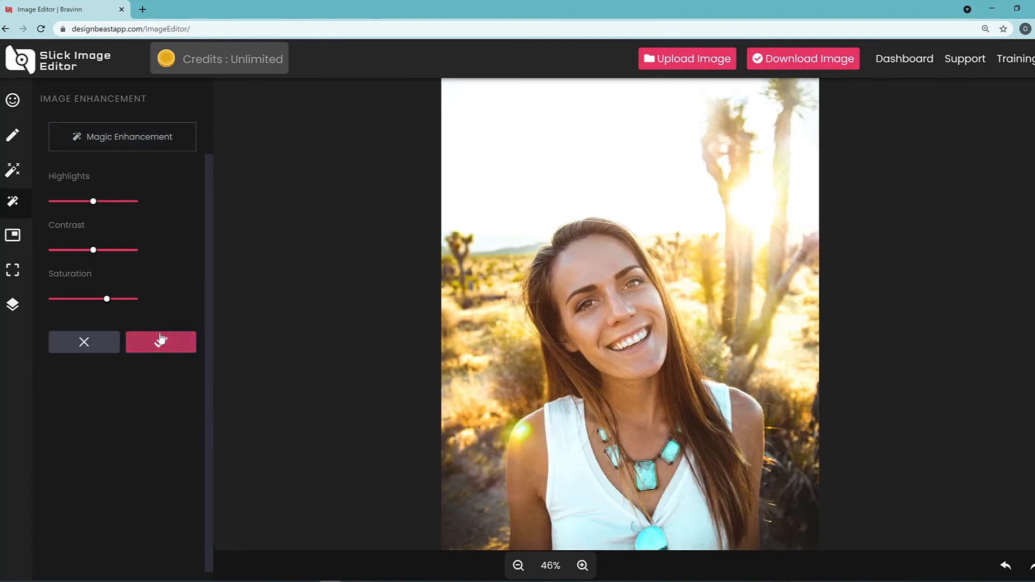
left_click(186, 343)
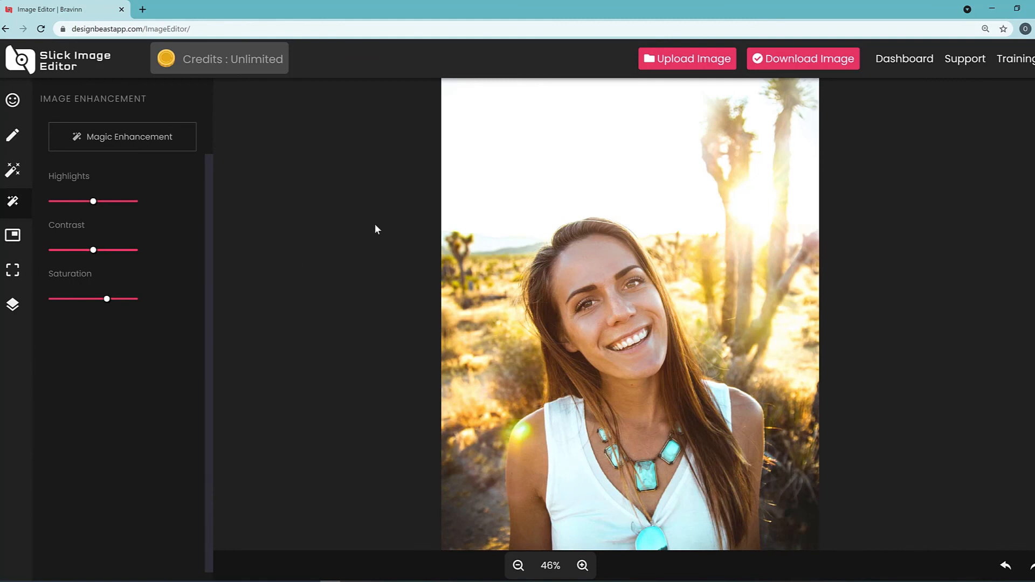